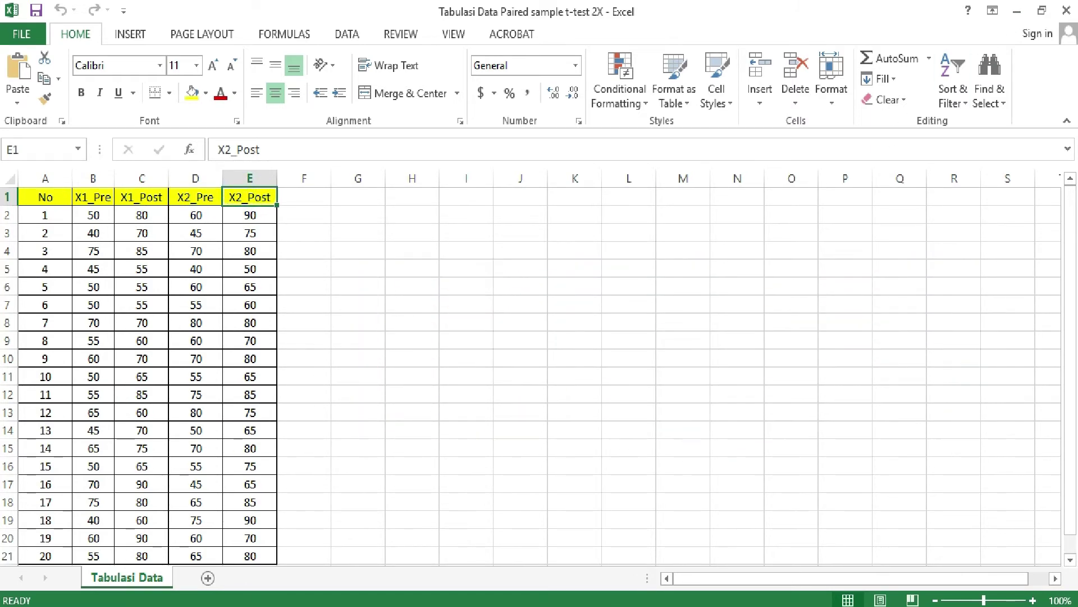
Switch to SPSS and import the Excel workbook Tabulasi Data Paired sample t-test 2X.xlsx, reading variable names from the first row
left_click(554, 605)
left_click(486, 559)
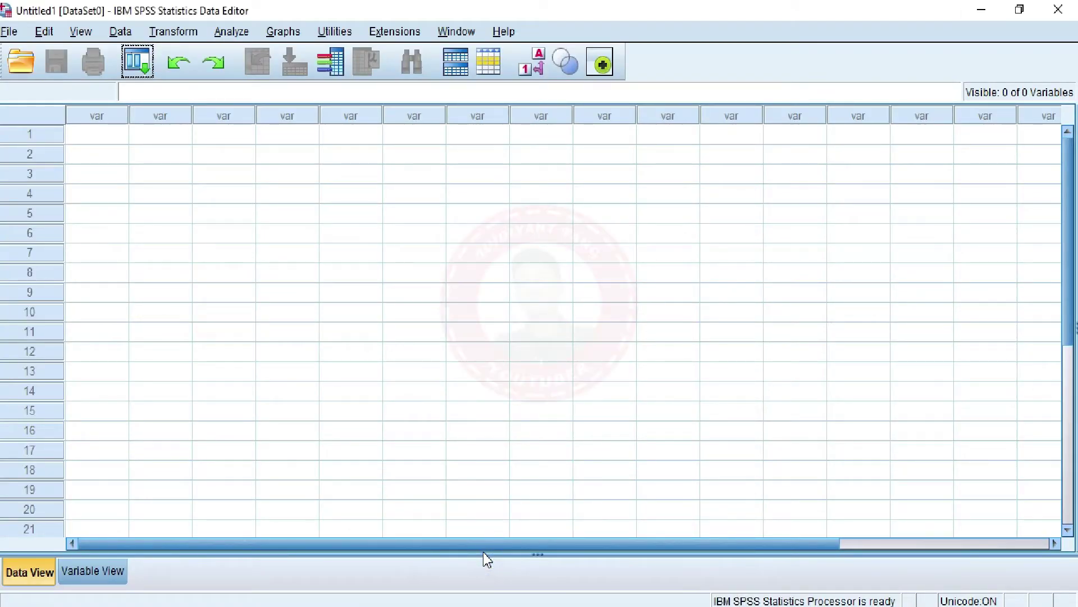
left_click(9, 35)
mouse_move(236, 91)
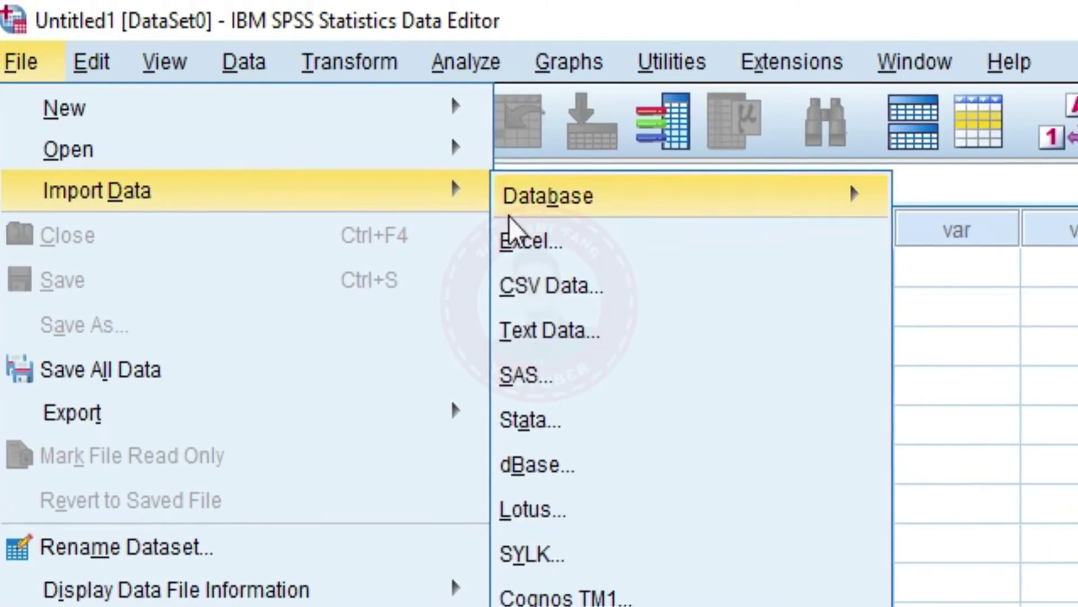
left_click(533, 239)
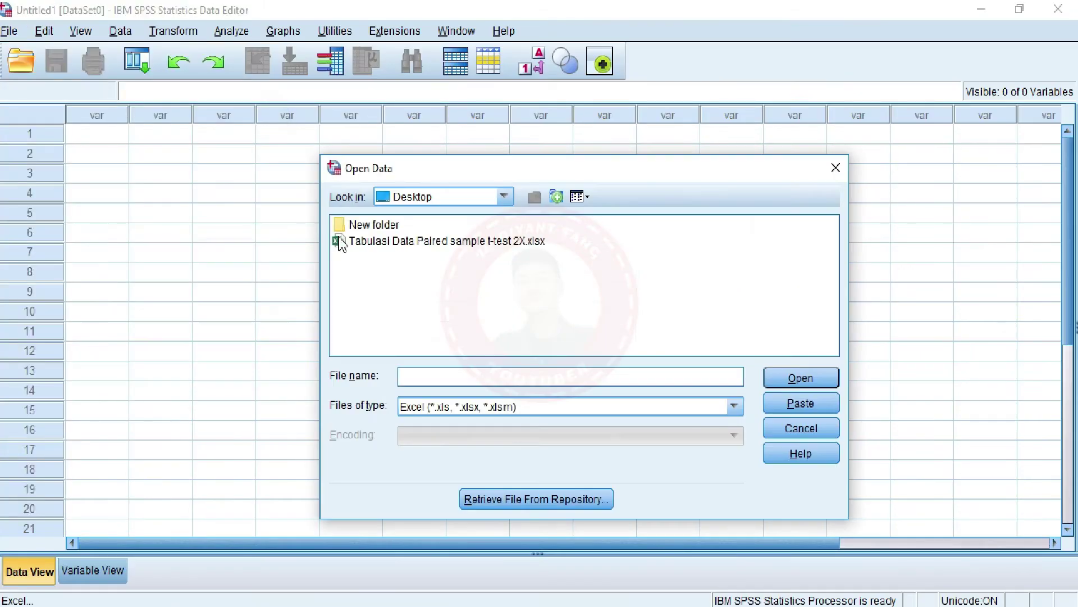
double_click(362, 242)
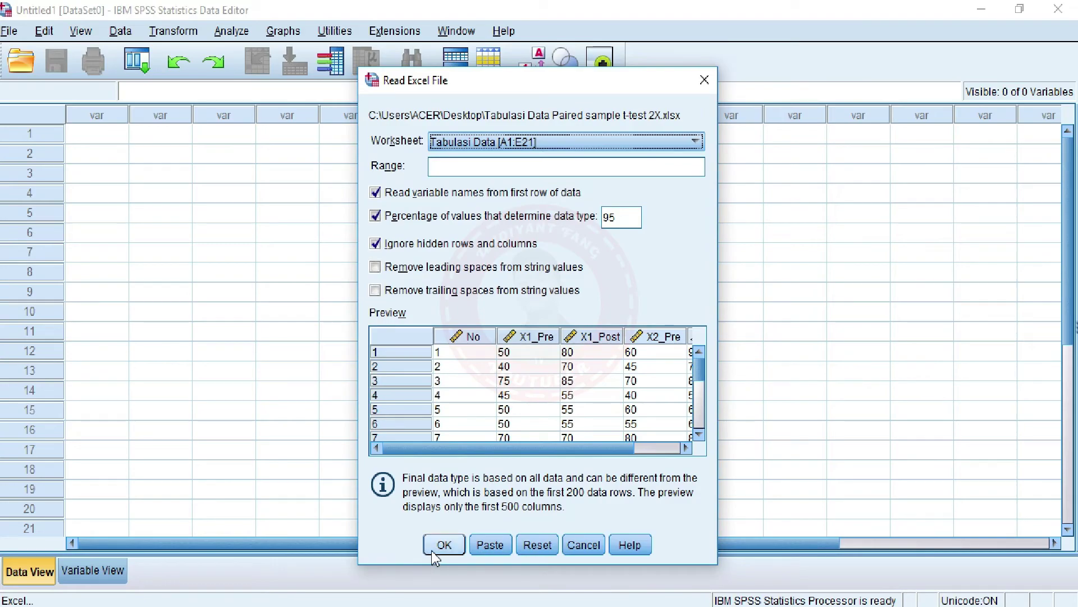
left_click(441, 545)
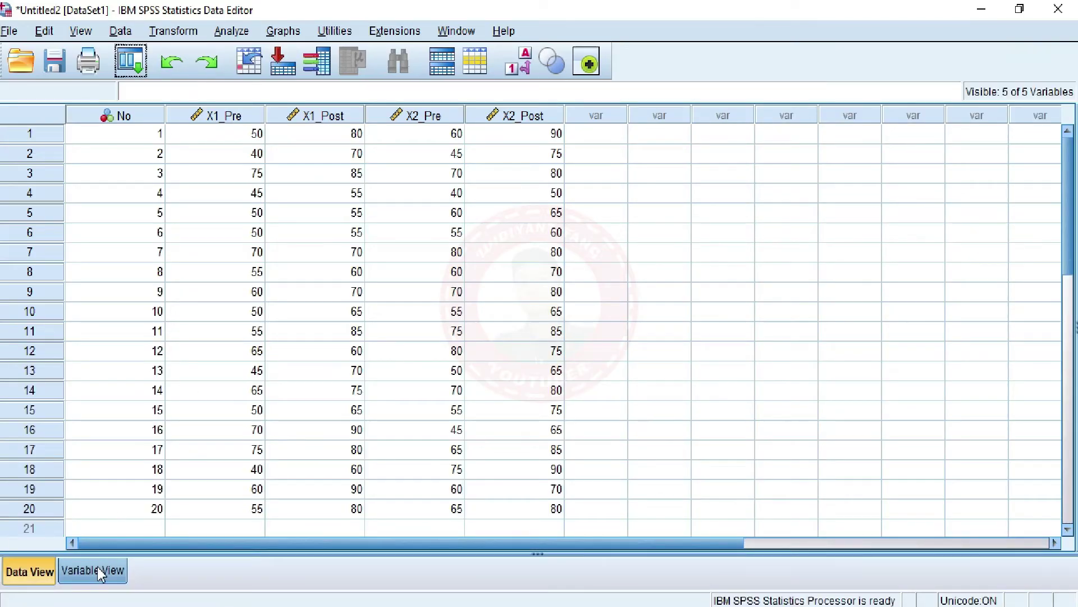
Show the variable definitions and label the X1_Pre variable "X1 PRE TEST"
left_click(95, 571)
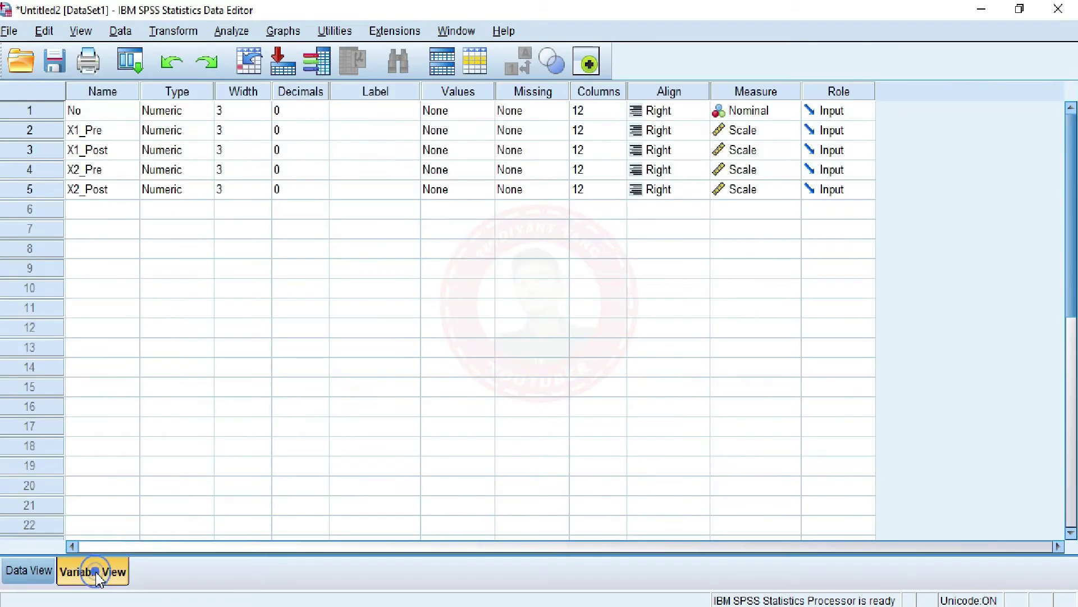
left_click(374, 129)
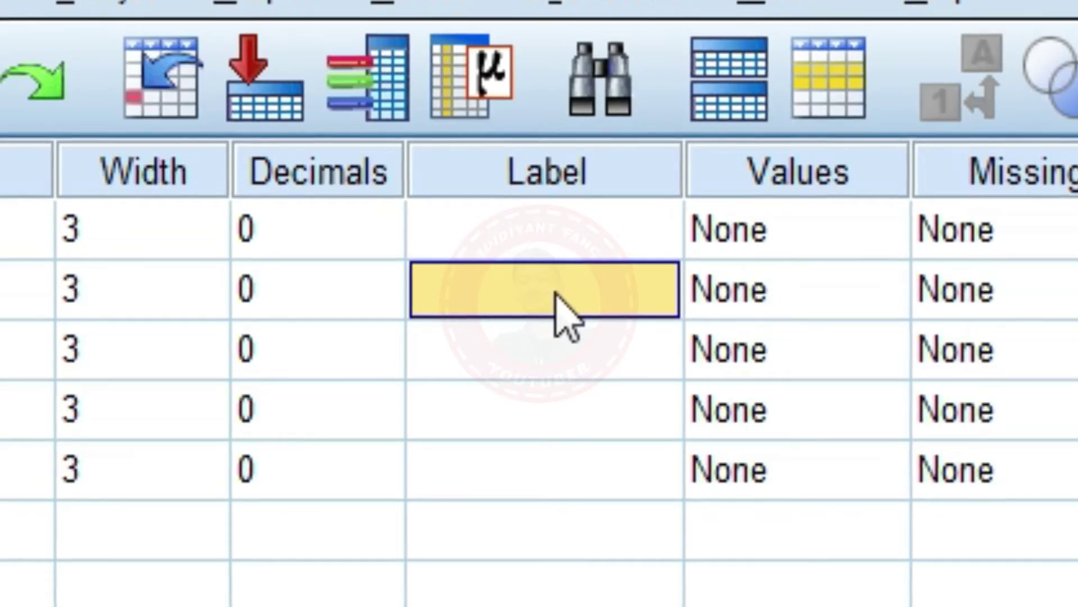
type("x!")
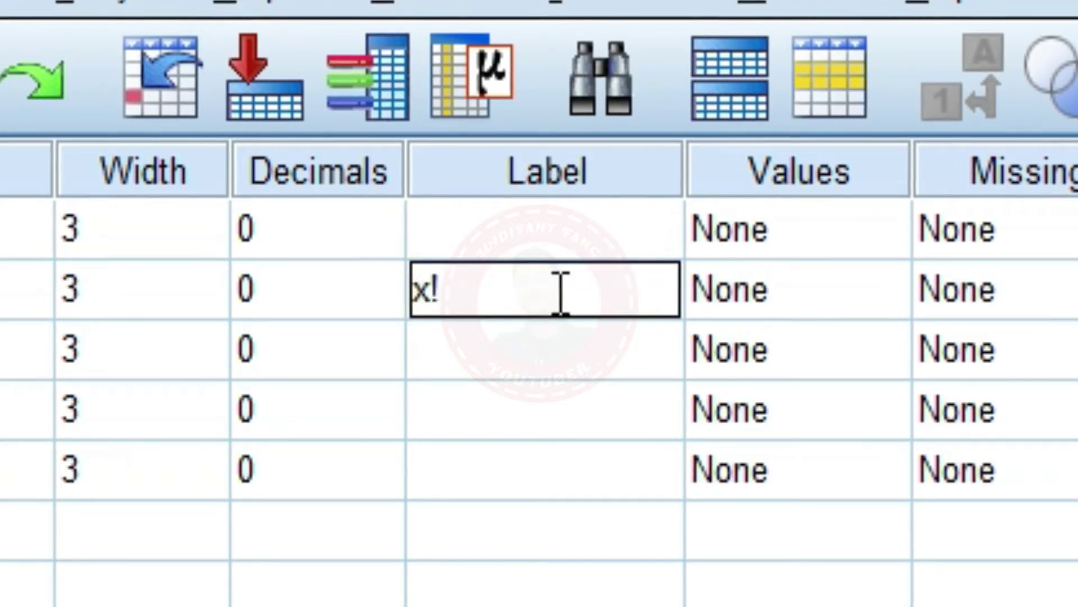
key("BackSpace")
key("BackSpace")
type("X1")
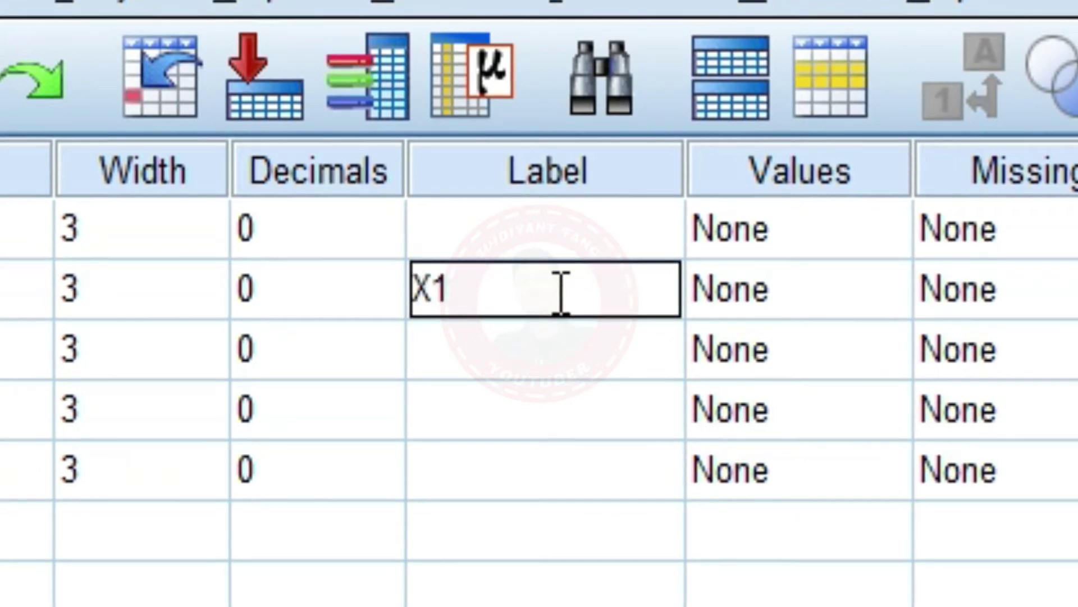
type(" pRE")
key("BackSpace")
key("BackSpace")
key("BackSpace")
key("BackSpace")
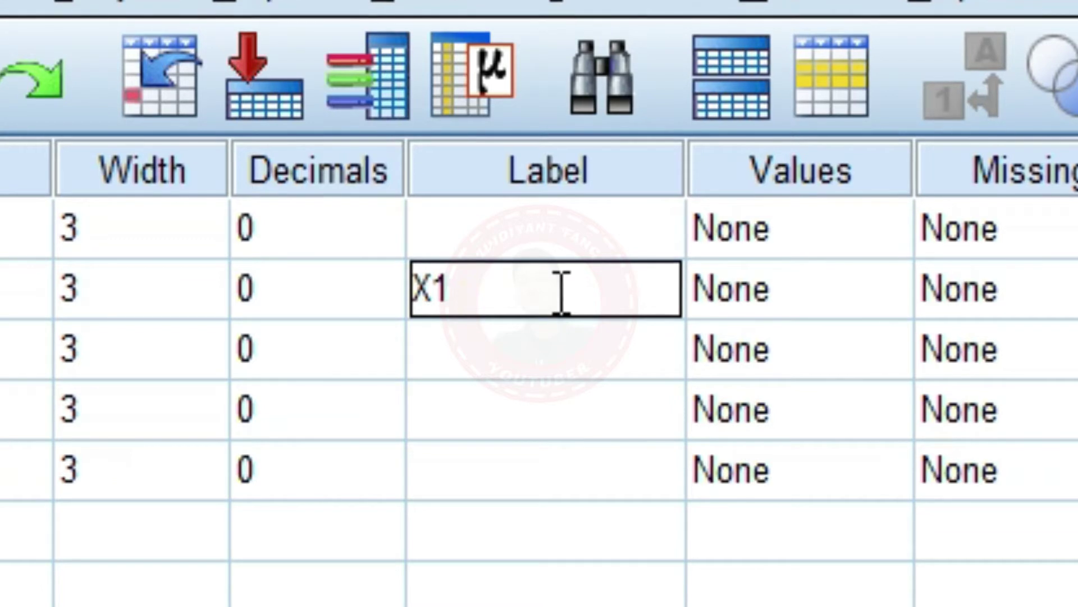
type("PRE TEST")
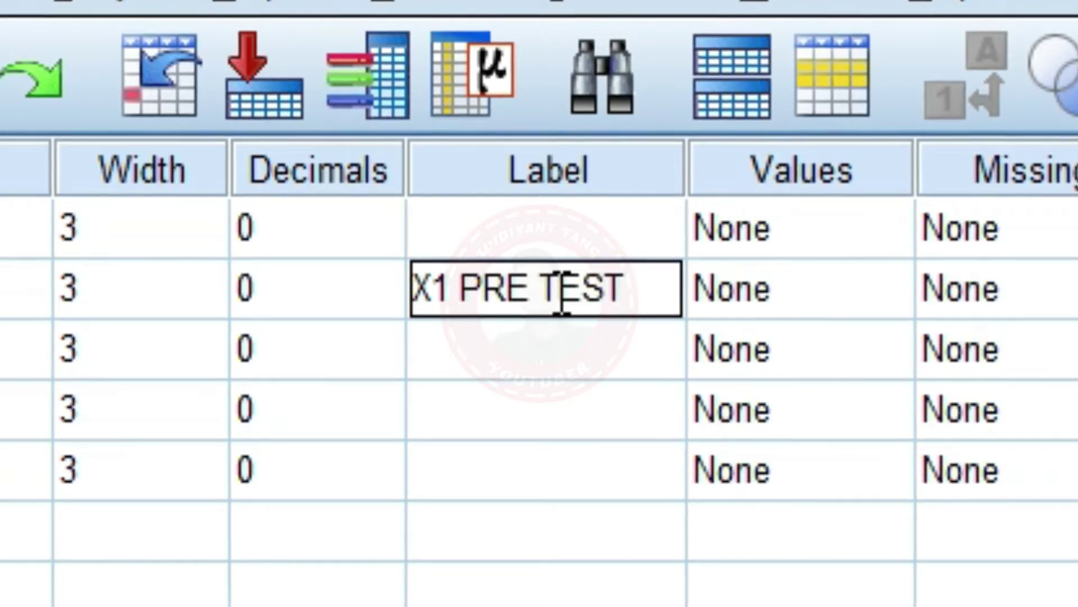
Label the X1_Post variable "X1 POST TEST"
left_click(590, 351)
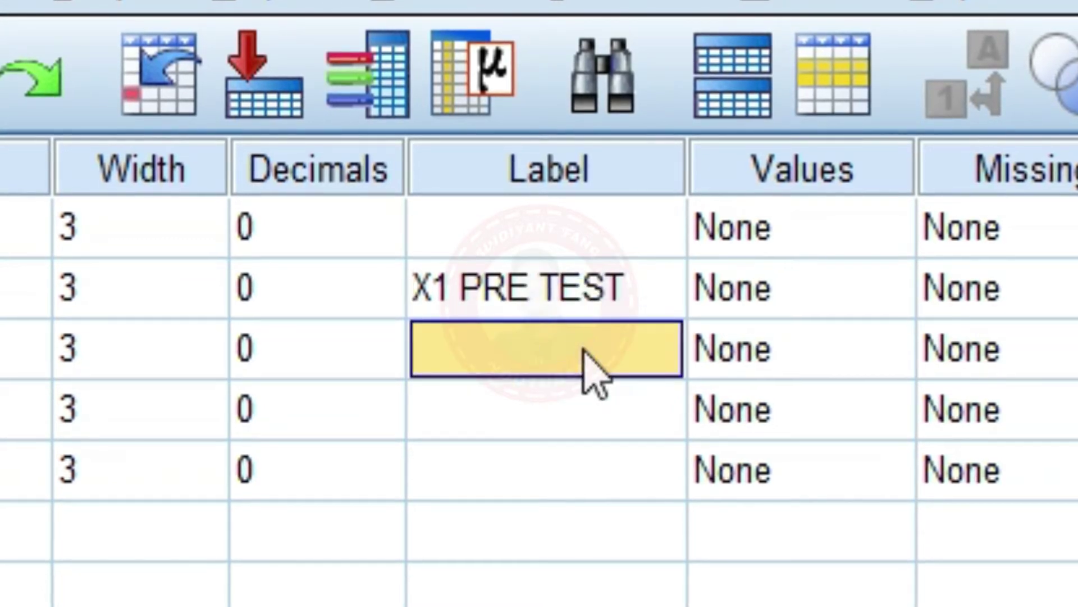
type("X1 POST")
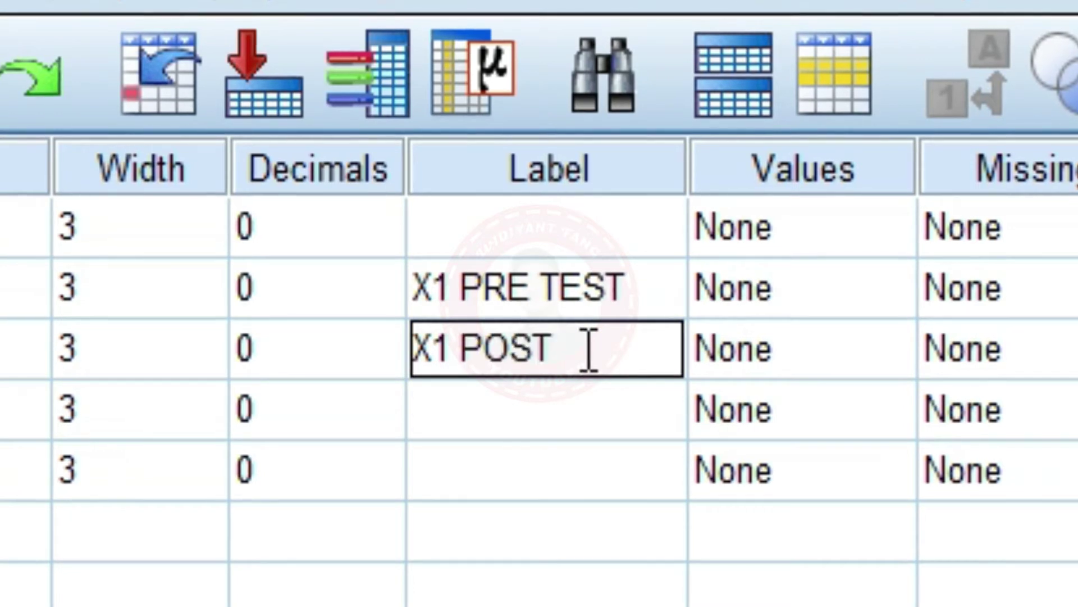
type(" TEST")
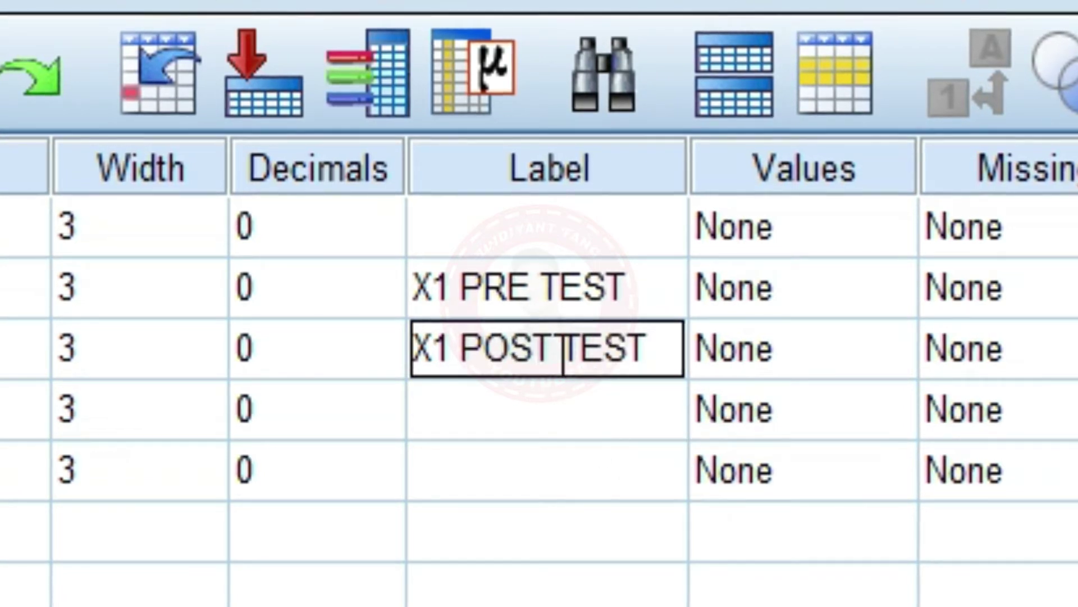
left_click(561, 351)
key("BackSpace")
Label the X2_Pre variable "X2 PRE TEST" and the X2_Post variable "X2 POST TEST"
left_click(596, 413)
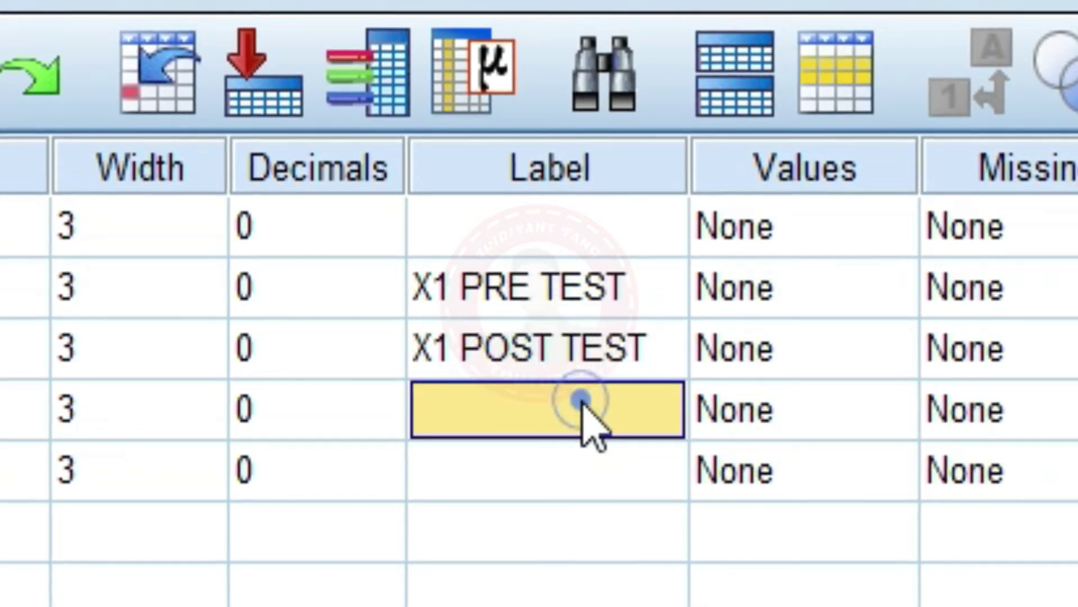
type("X2 P")
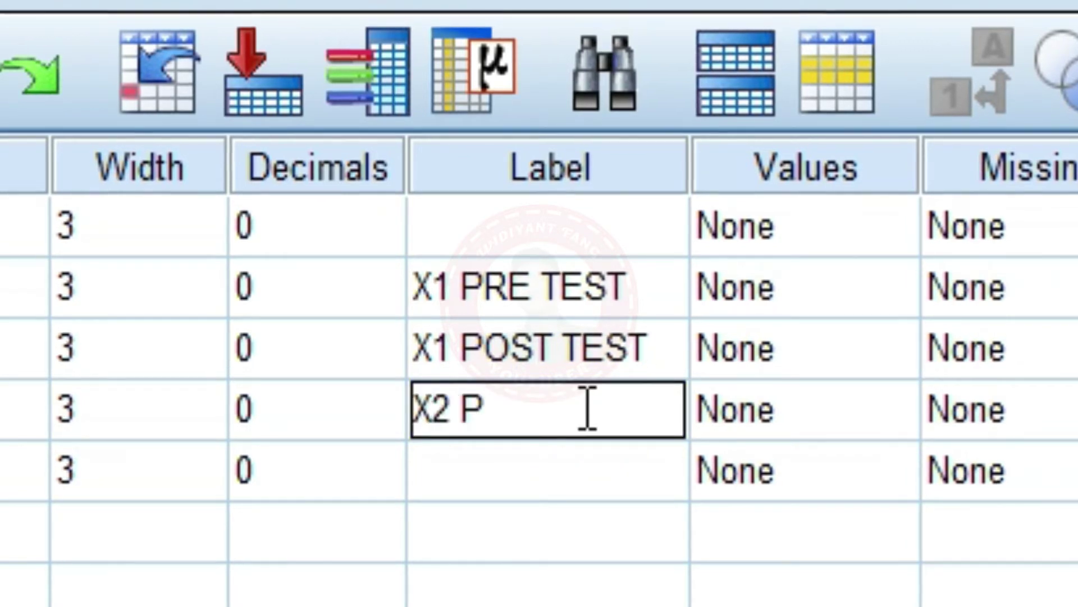
type("RE TEST")
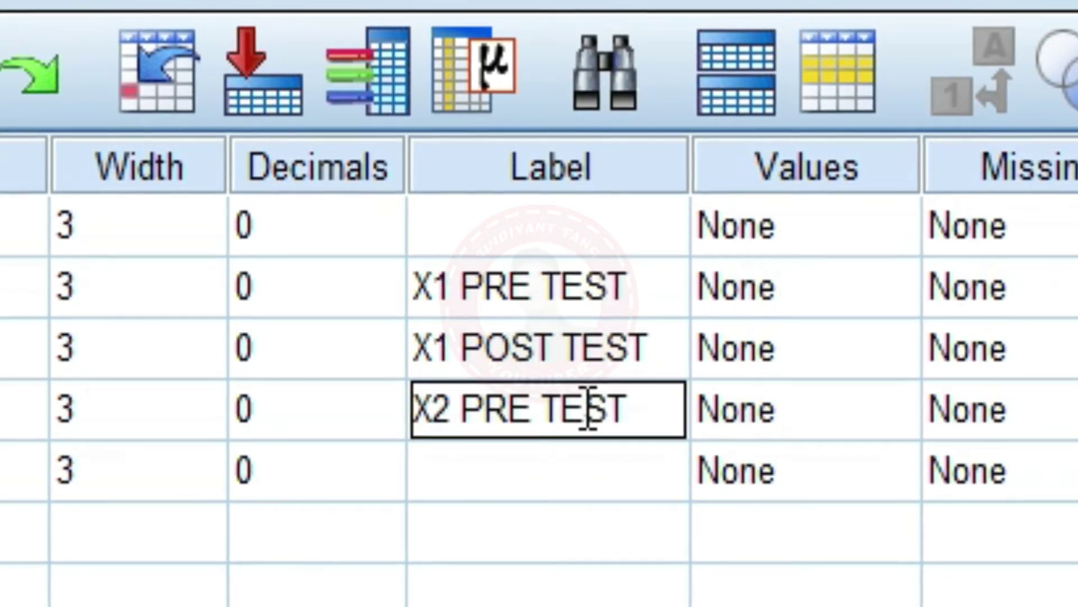
left_click(612, 490)
type("X2")
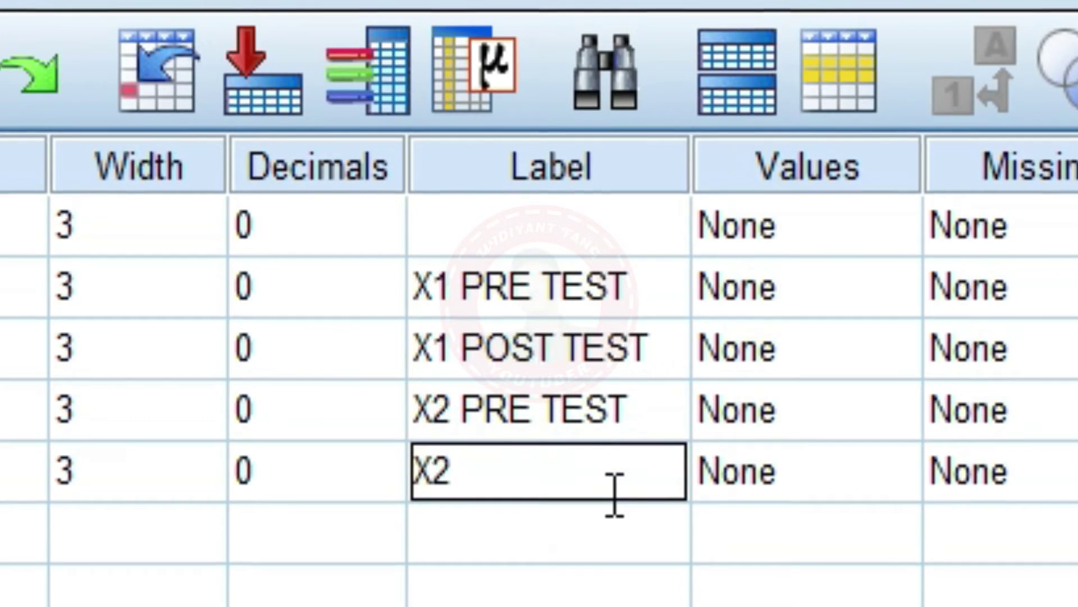
type(" POST TE")
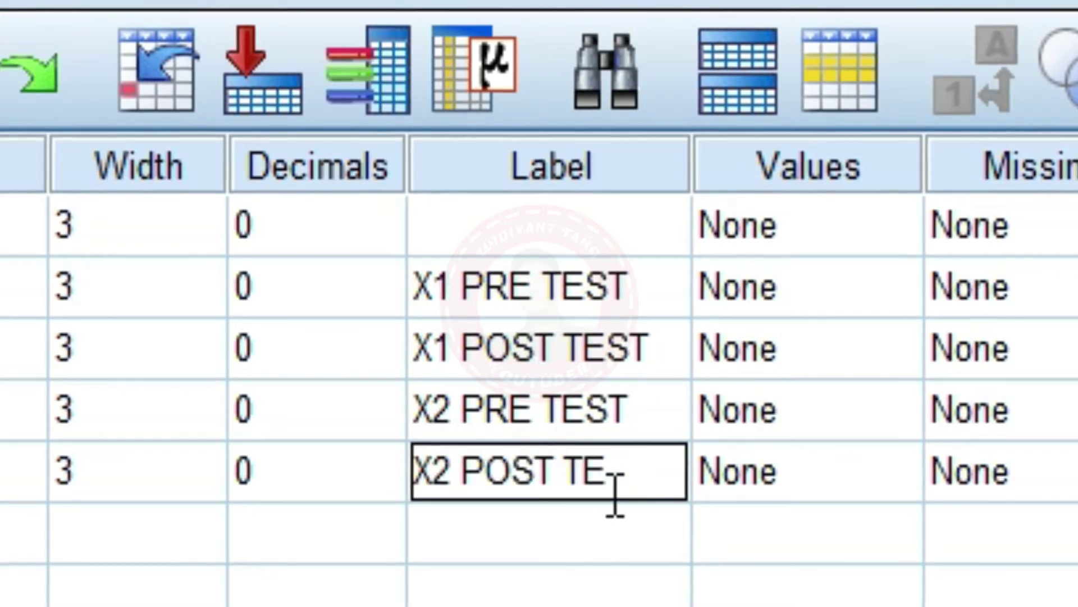
type("ST")
left_click(407, 233)
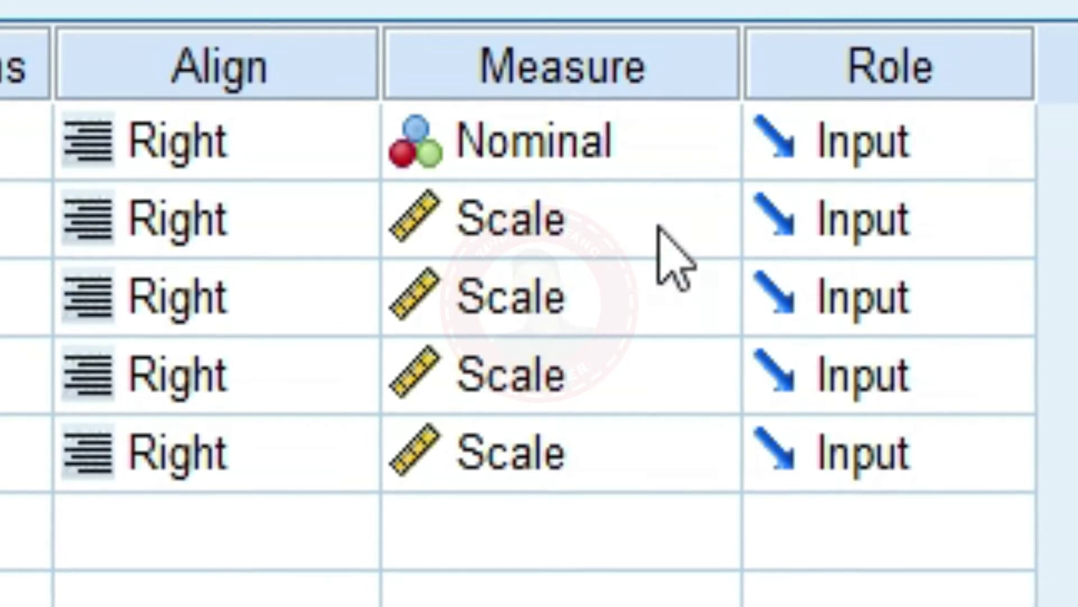
Check the measurement level of X1_Pre and the decimals settings of all four pre-test and post-test variables
left_click(778, 130)
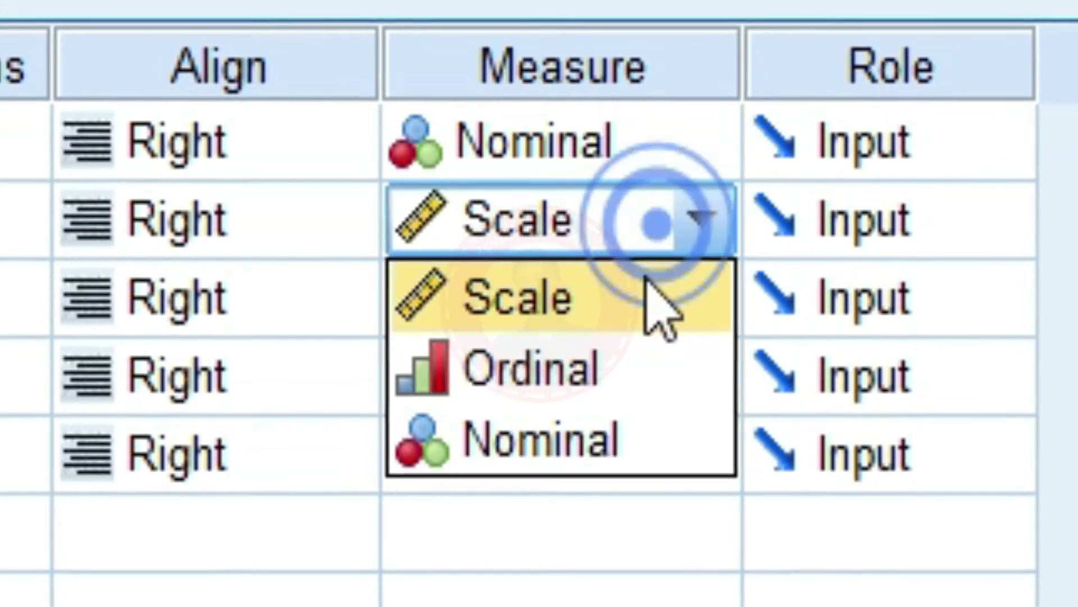
left_click(561, 561)
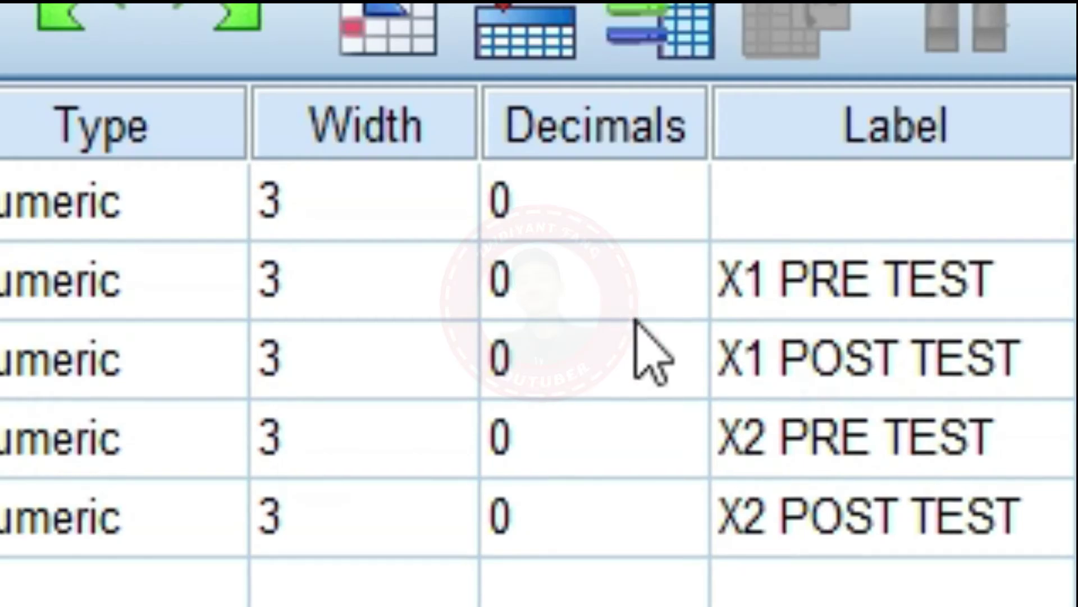
left_click(313, 137)
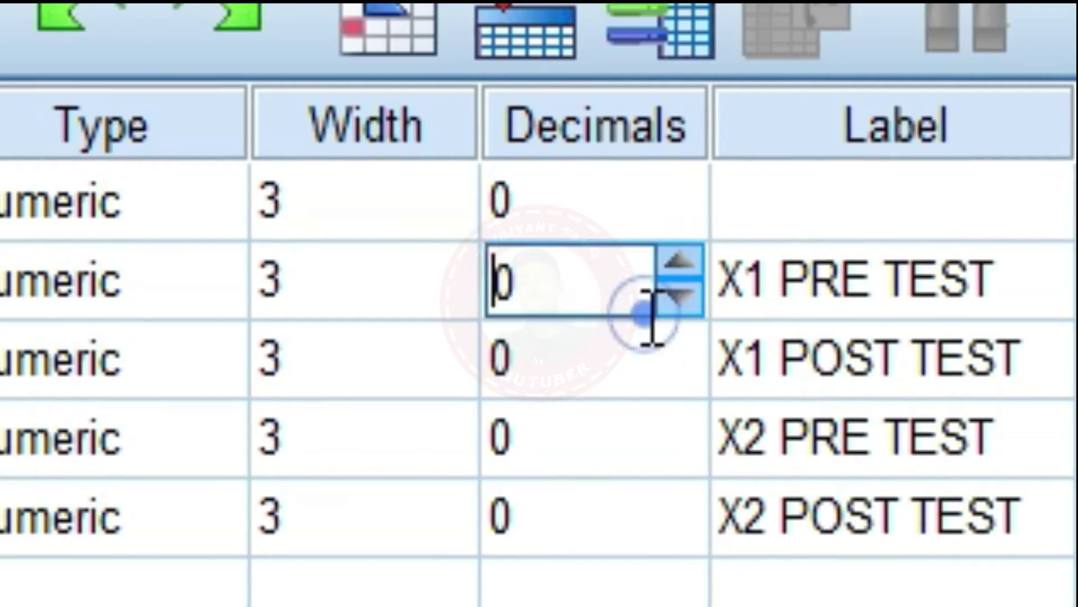
left_click(682, 300)
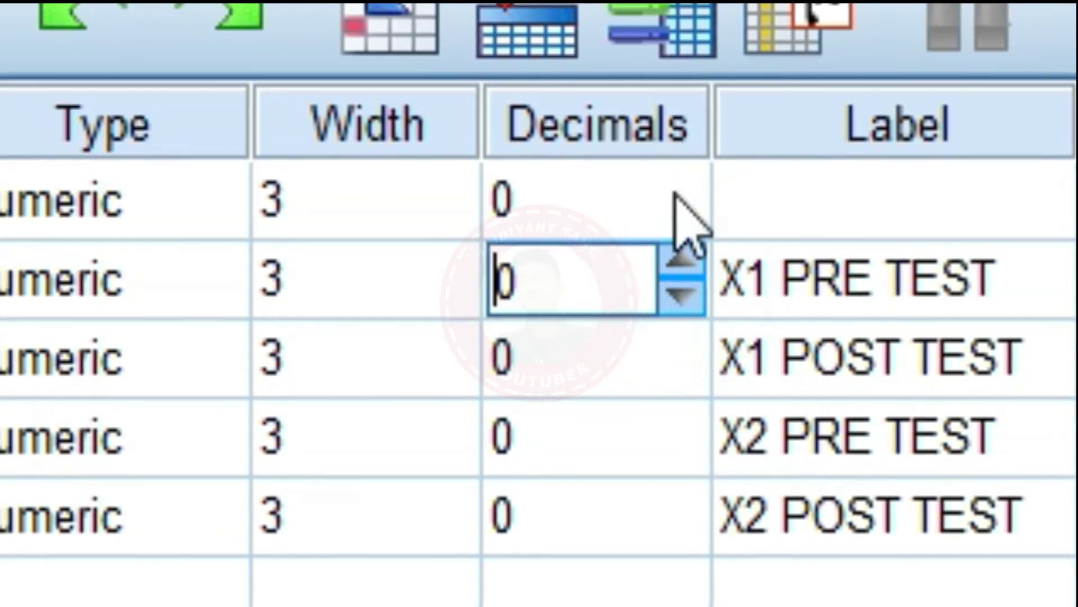
left_click(679, 362)
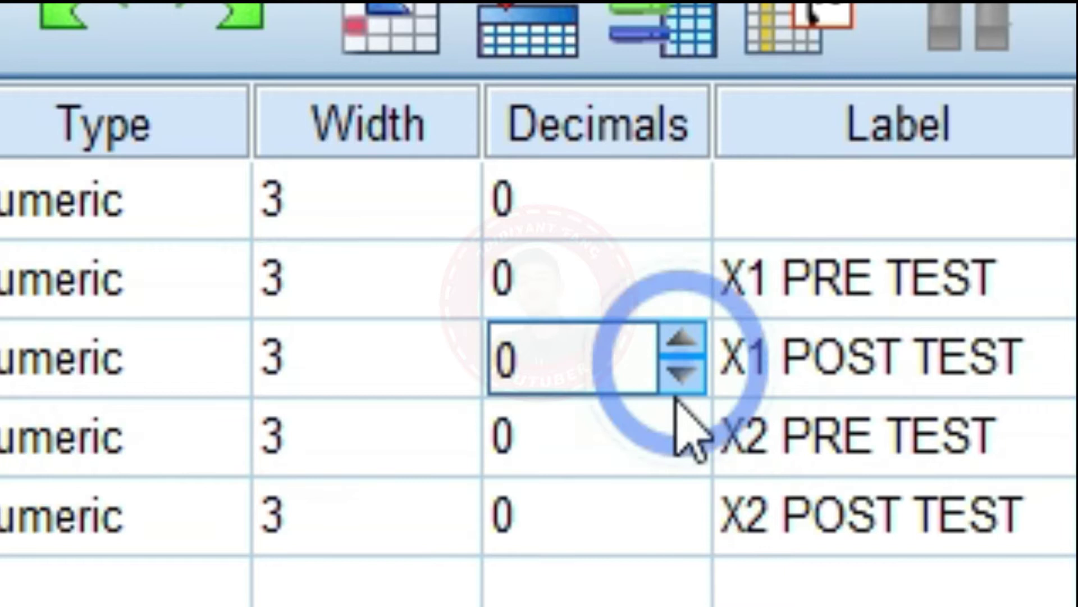
left_click(673, 455)
left_click(684, 531)
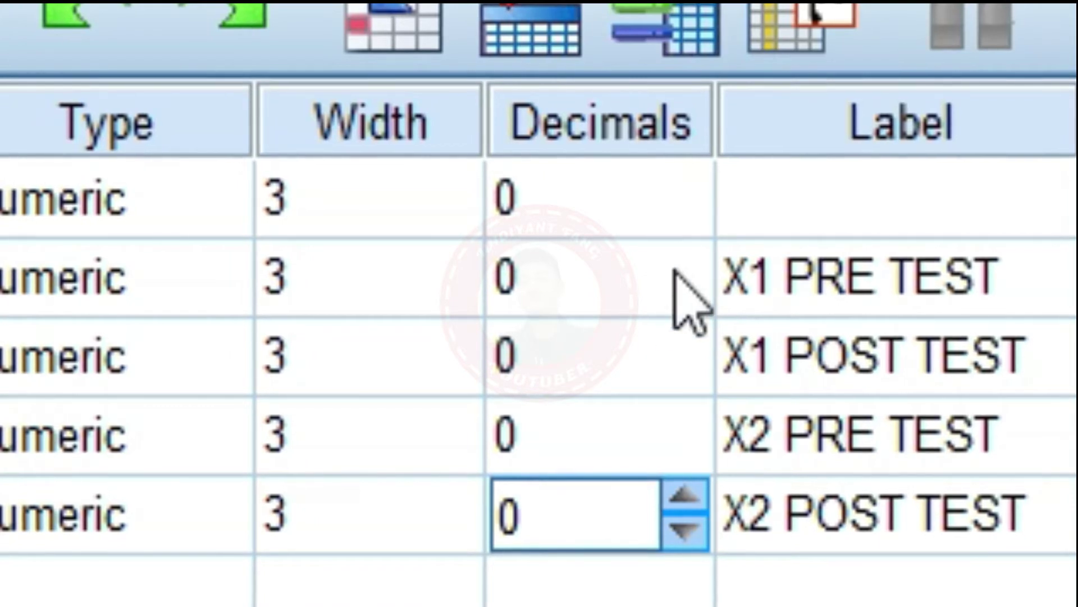
Return to the data and start an Explore analysis with the X1 and X2 pre-test and post-test variables as dependents
left_click(28, 571)
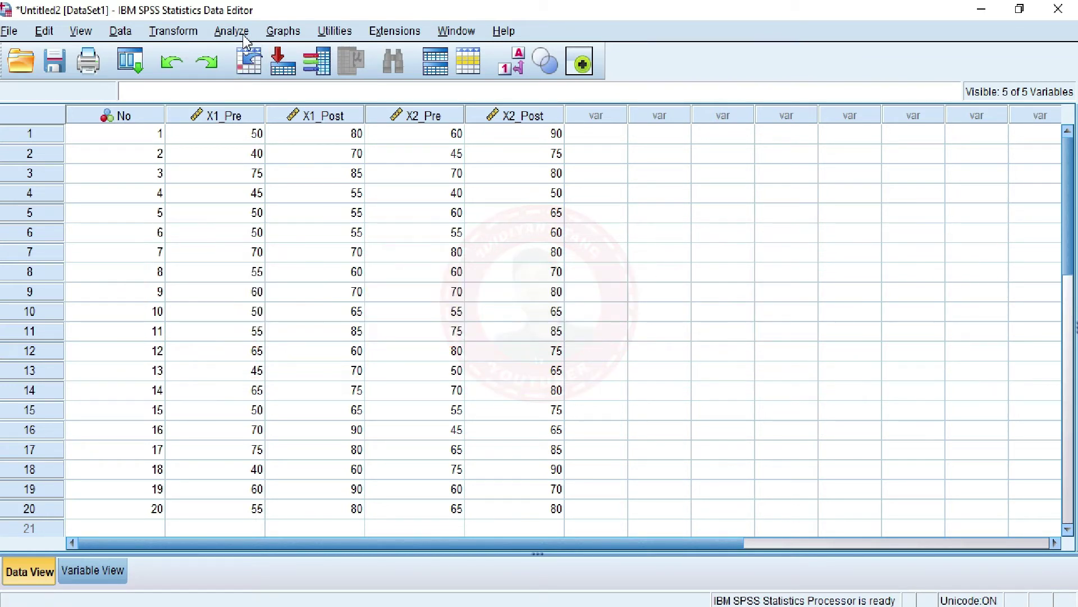
left_click(244, 37)
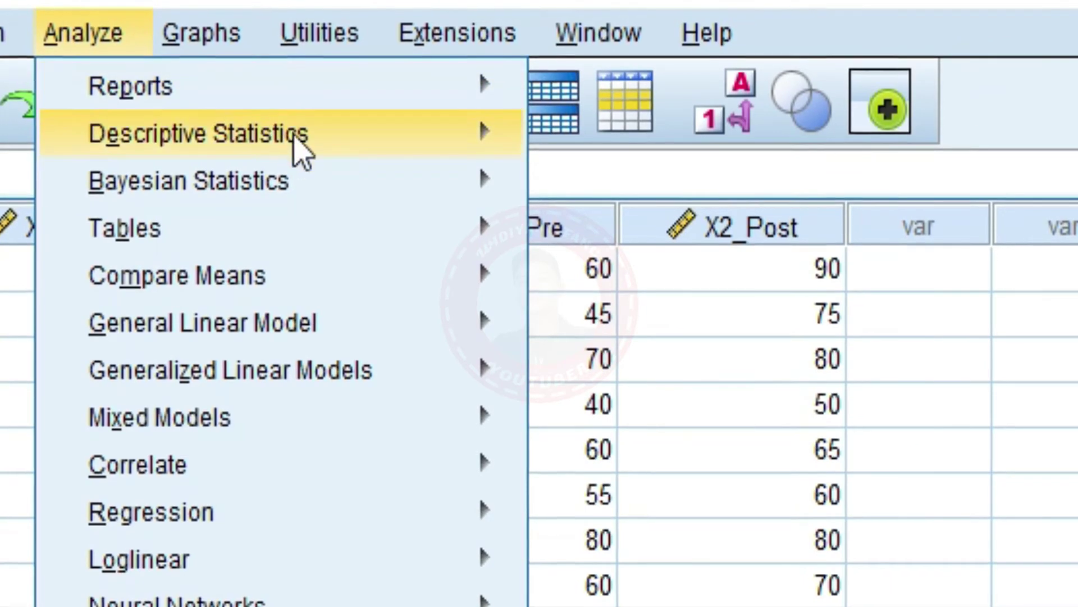
mouse_move(376, 102)
mouse_move(441, 151)
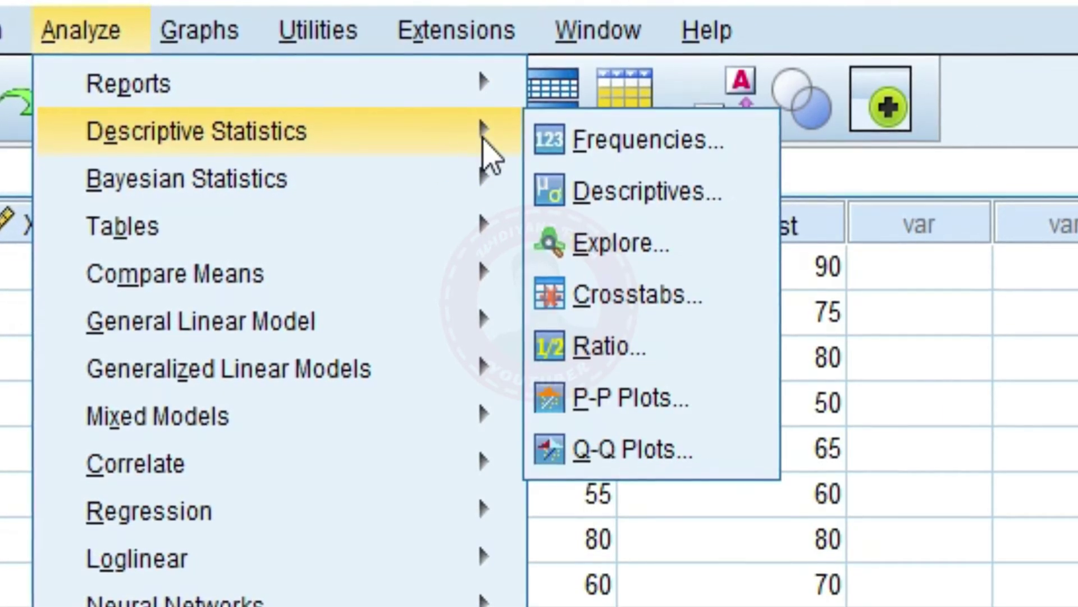
left_click(646, 247)
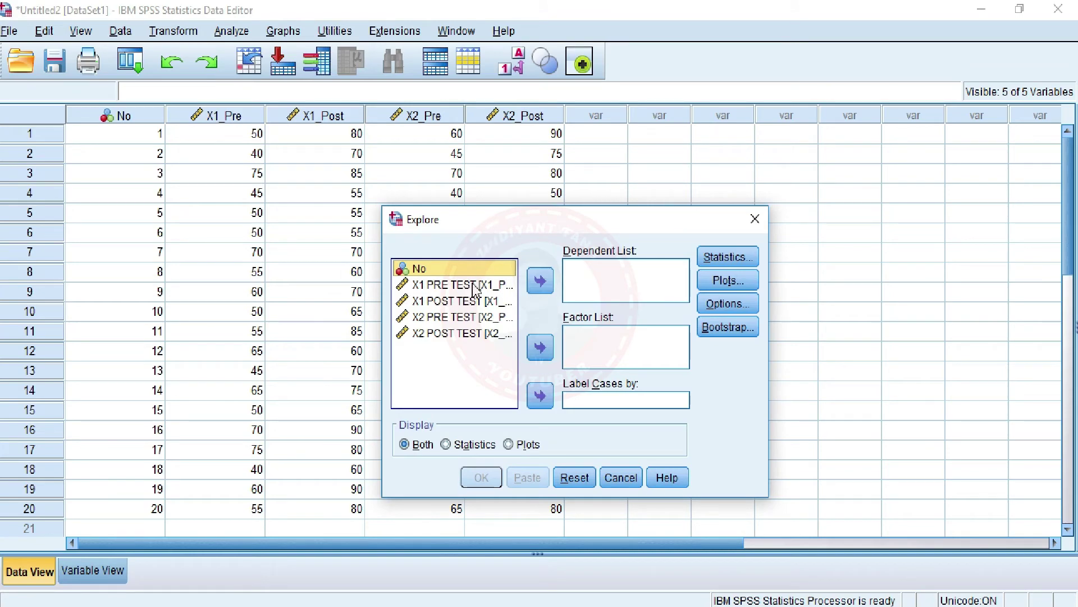
left_click(475, 286)
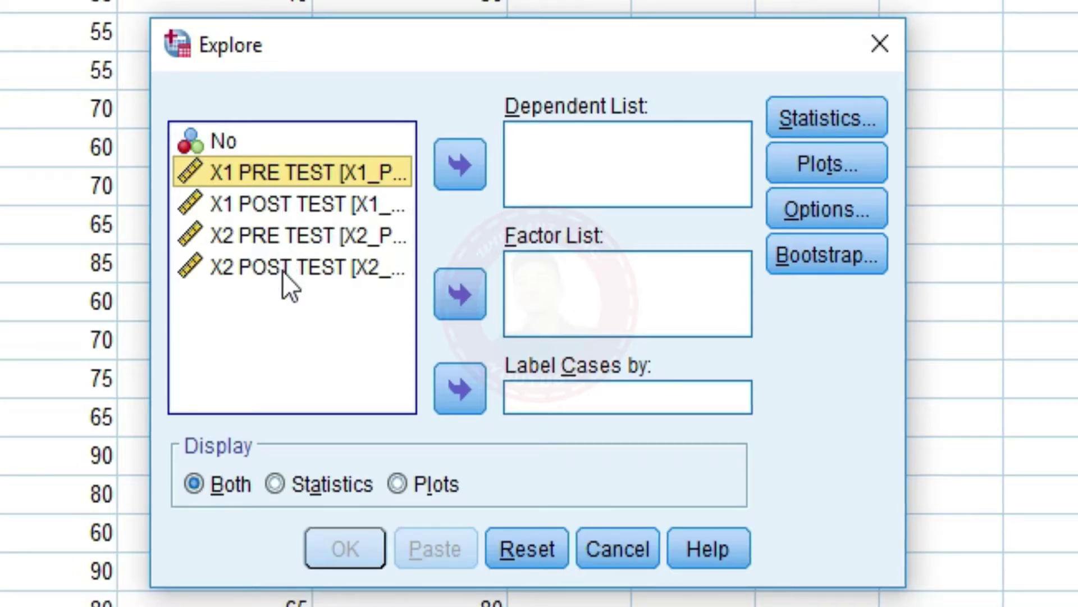
left_click(450, 334, "shift")
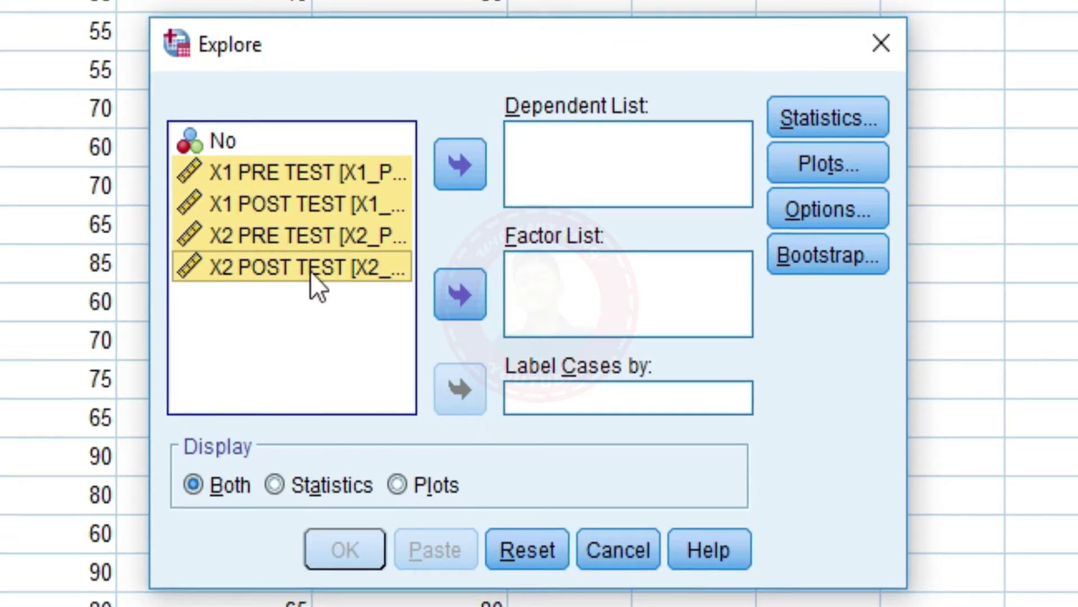
left_click(460, 166)
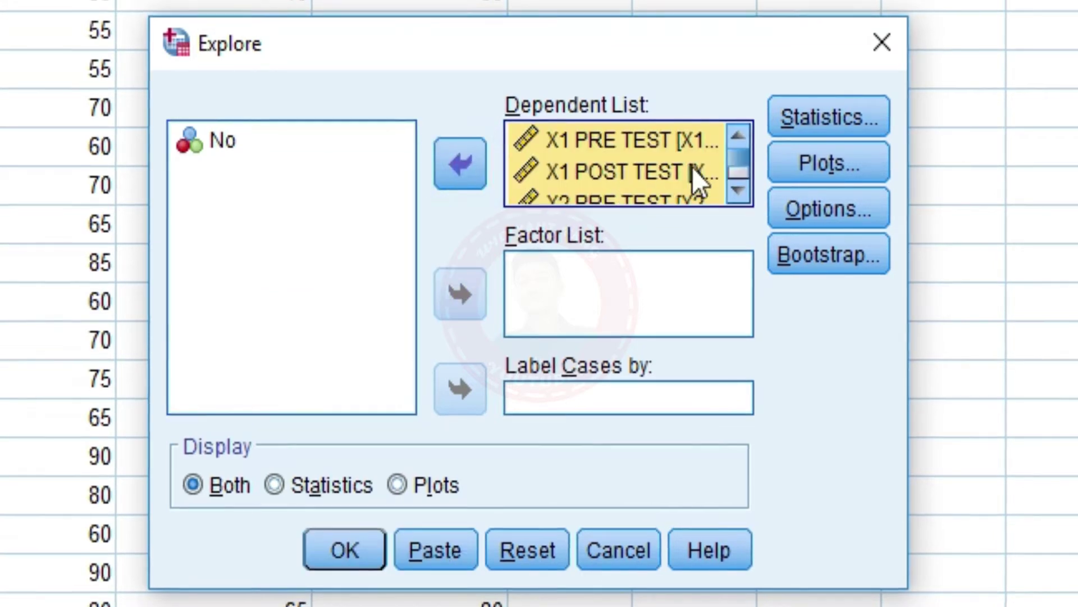
Confirm listwise exclusion of missing cases and descriptives with a 95% confidence interval for the mean in the Explore analysis
left_click(848, 216)
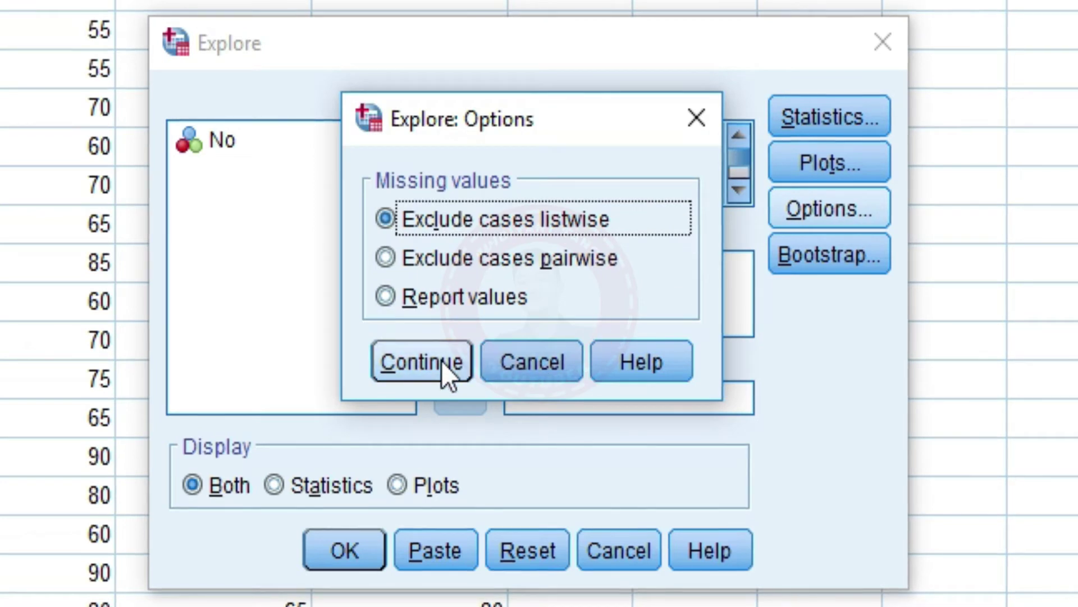
left_click(442, 360)
left_click(819, 125)
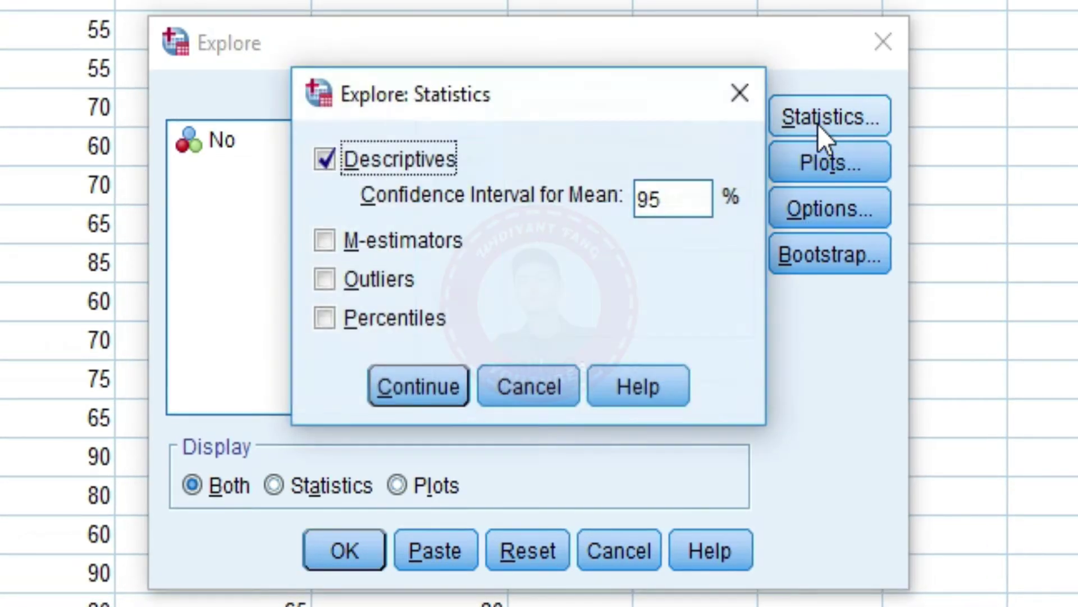
left_click(416, 387)
Include normality plots with tests and a histogram instead of the stem-and-leaf plot, and run the Explore analysis
left_click(830, 164)
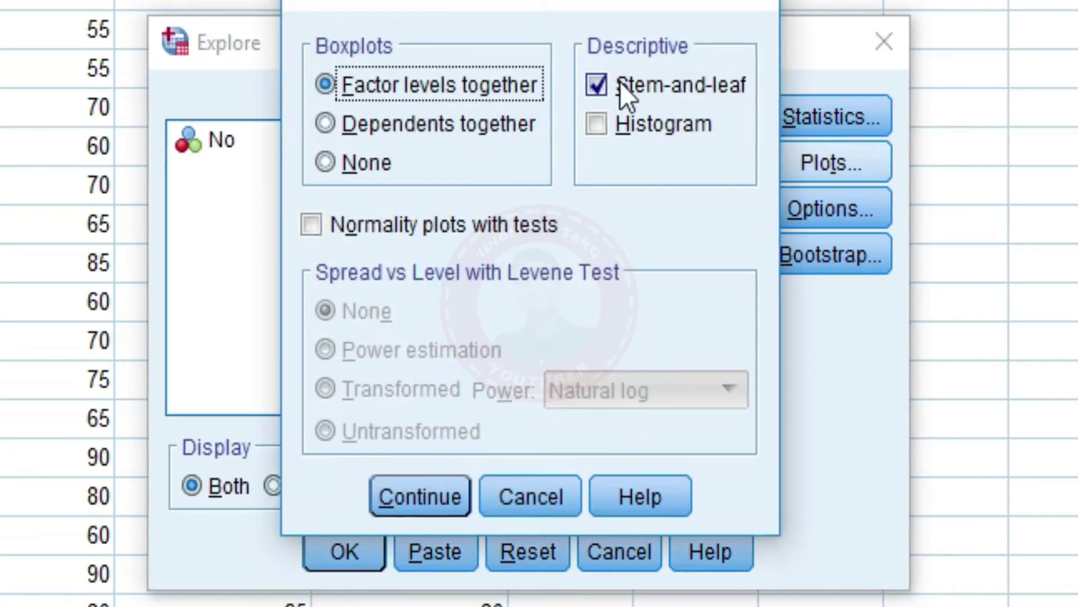
left_click(314, 229)
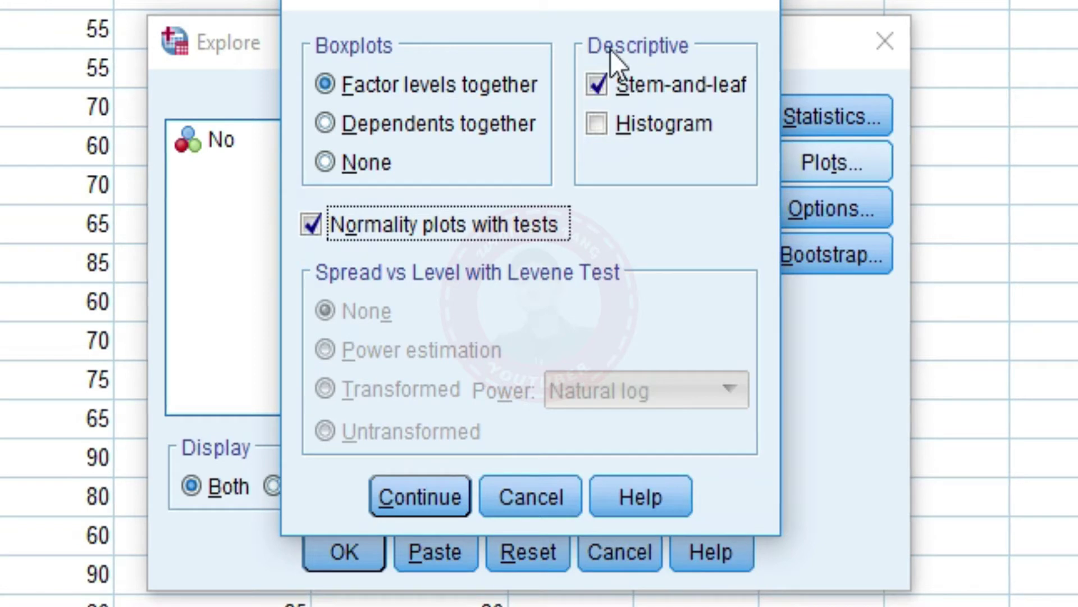
left_click(595, 87)
left_click(591, 119)
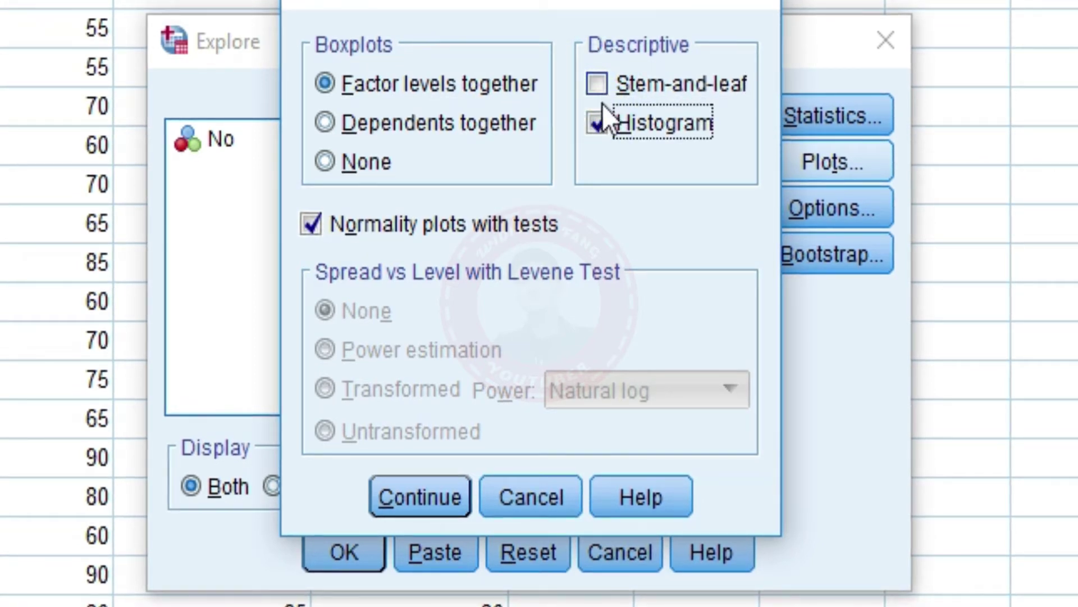
left_click(431, 496)
left_click(343, 552)
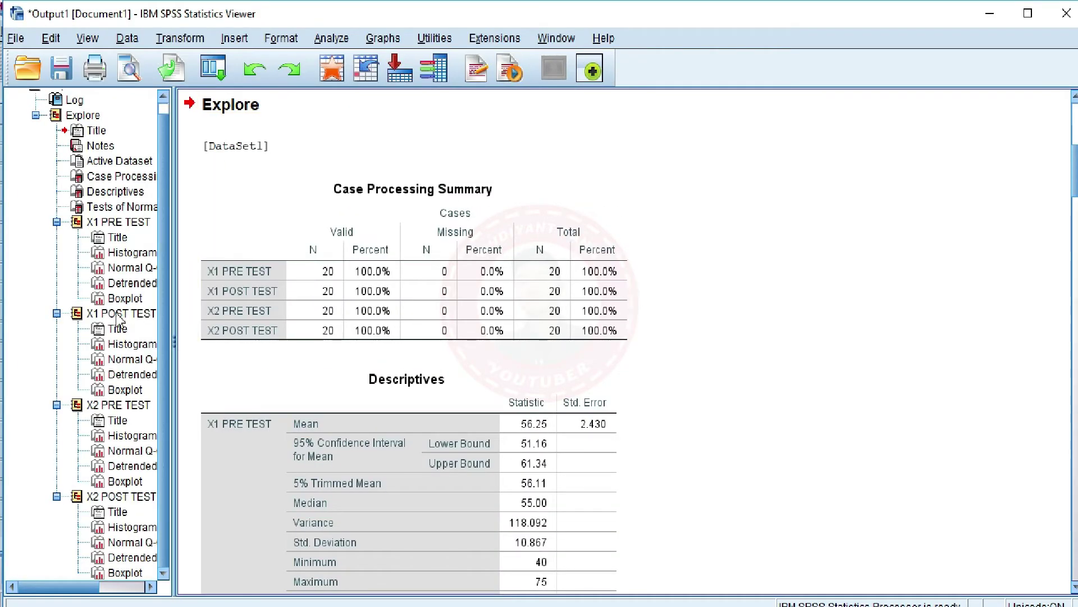
Examine the Tests of Normality table in the output and return to the data
left_click(144, 208)
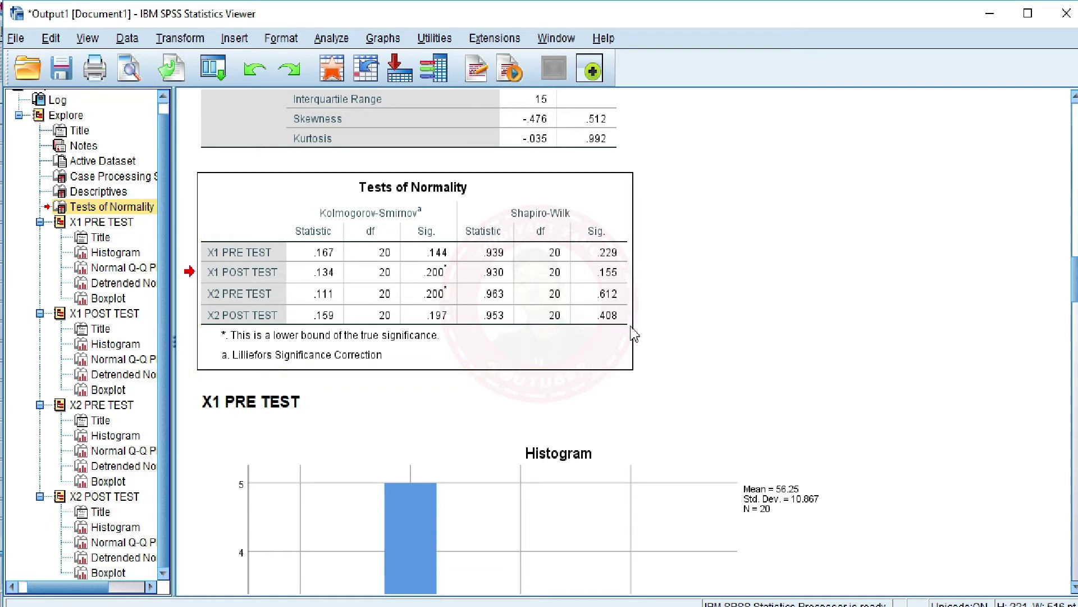
left_click(993, 20)
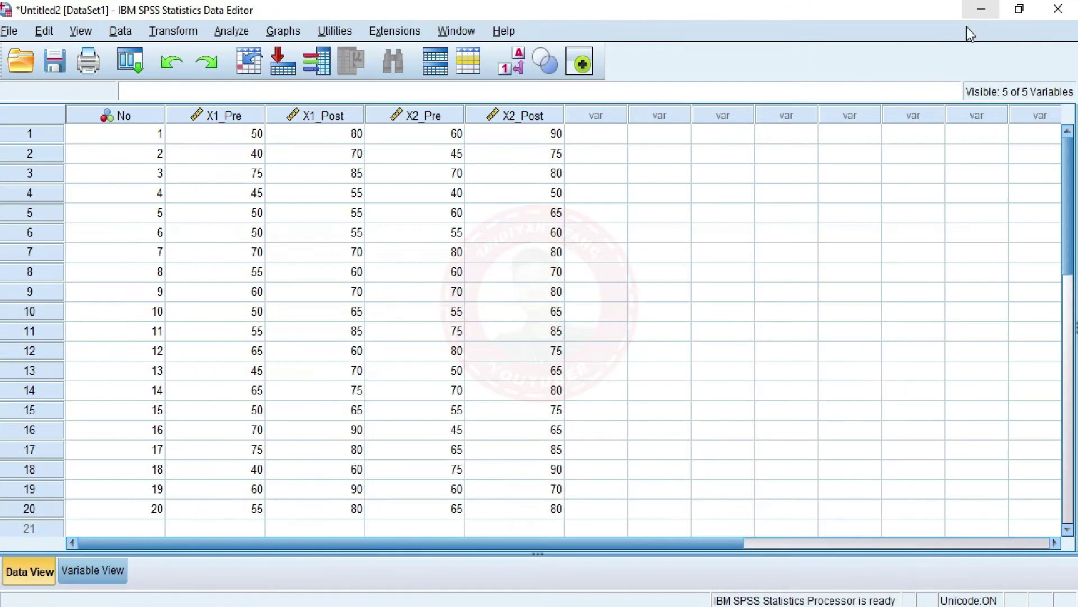
Switch to the PowerPoint presentation, read slide 6 on the required tests and their conditions, and return to the SPSS data
left_click(232, 30)
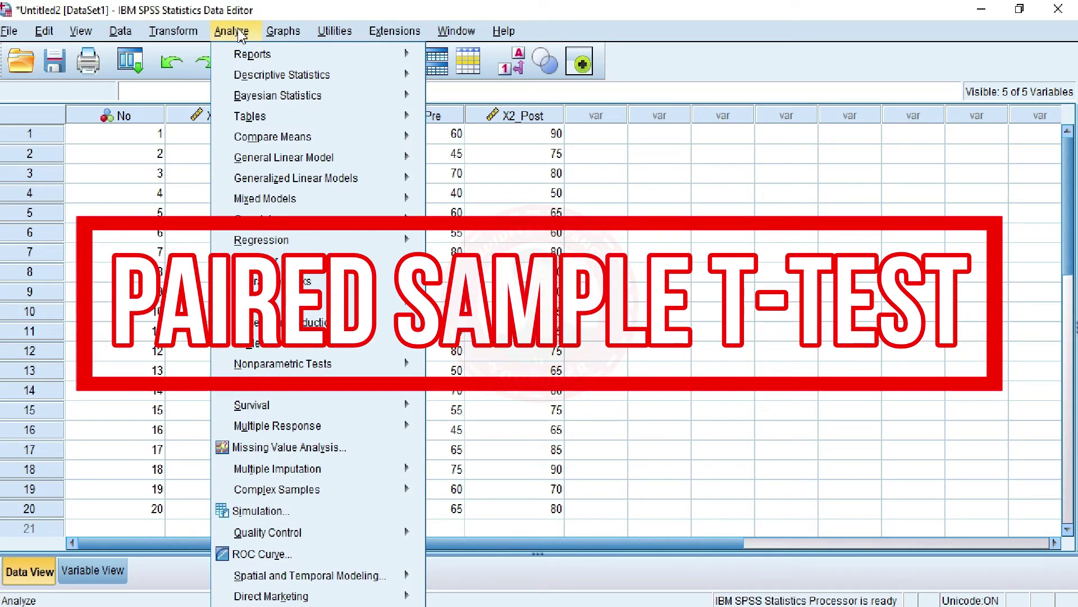
mouse_move(264, 596)
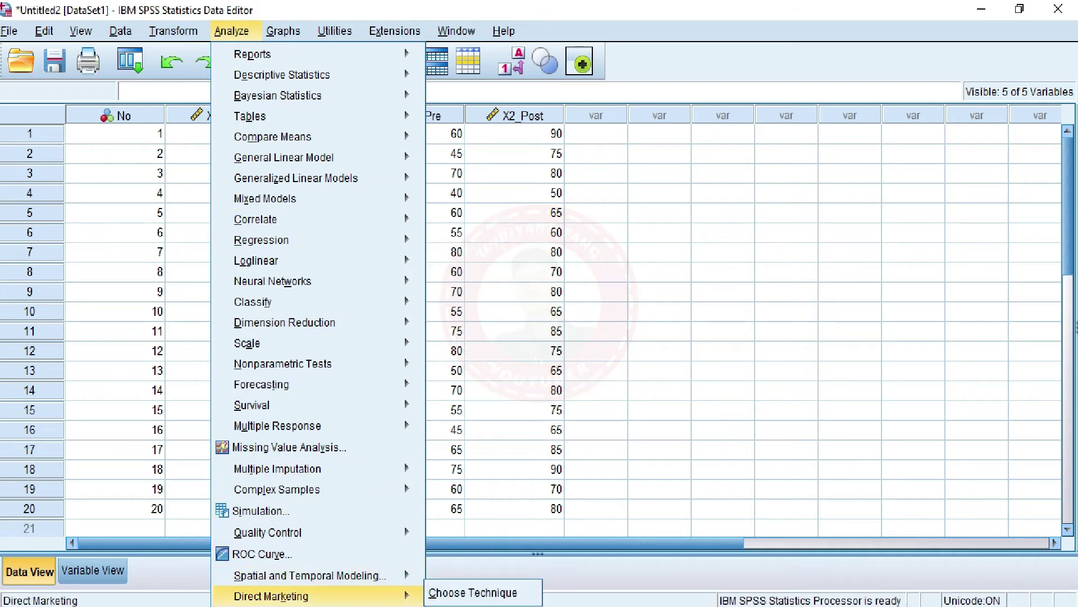
left_click(349, 605)
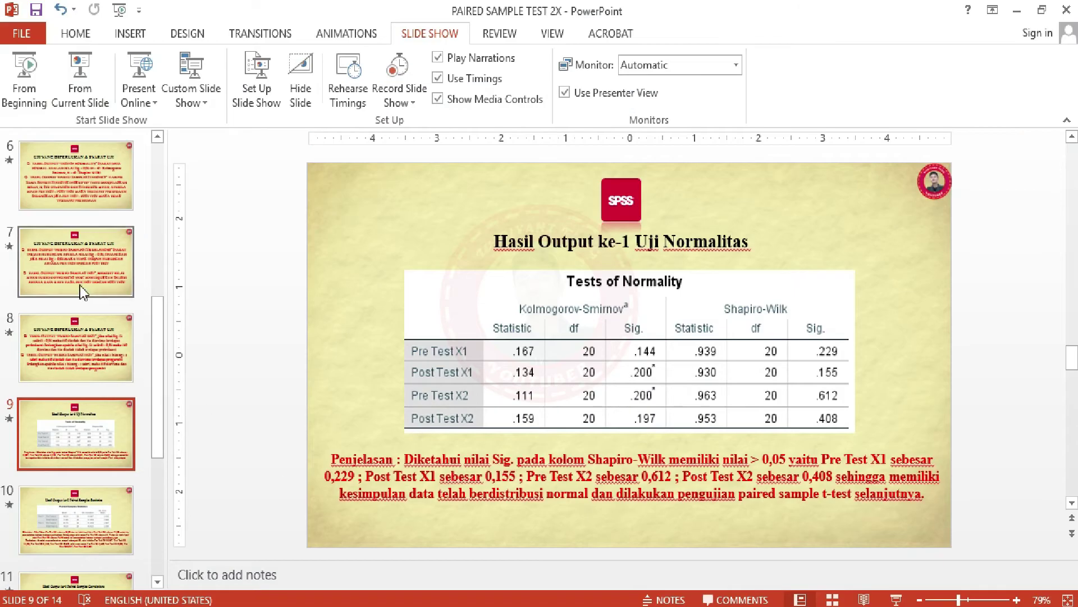
scroll(80, 286, "up", 2)
left_click(82, 267)
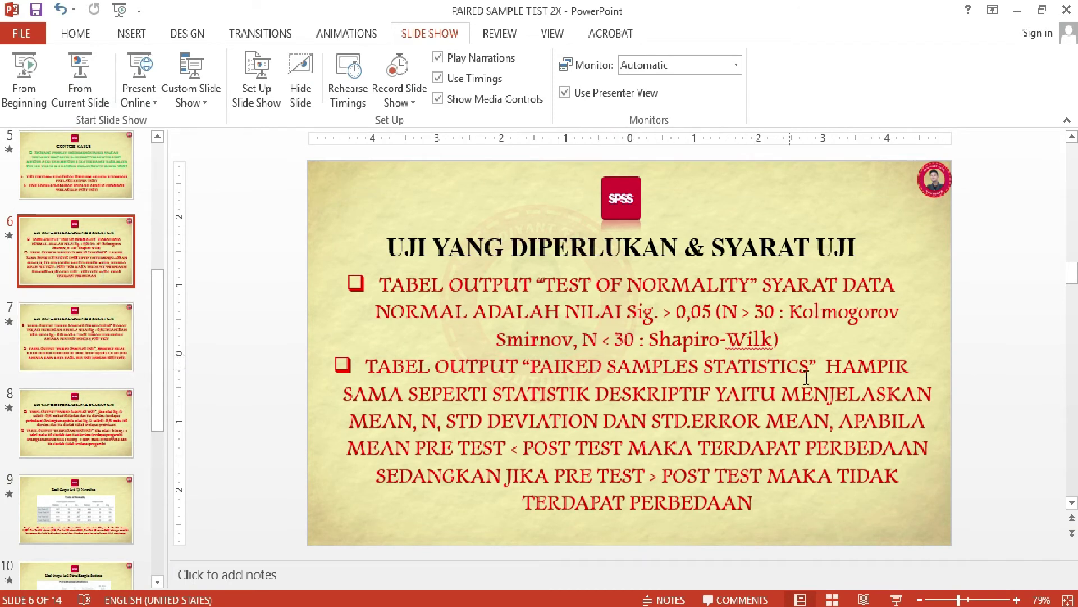
left_click(1022, 9)
Start a Paired-Samples T Test and set X1 PRE TEST and X1 POST TEST as the first pair
left_click(240, 38)
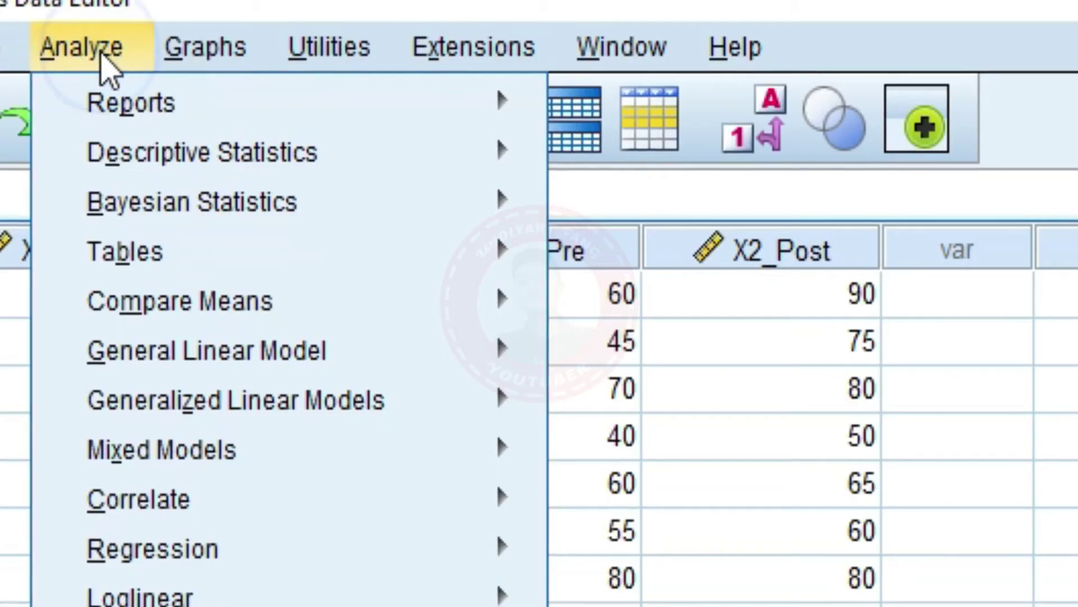
mouse_move(381, 159)
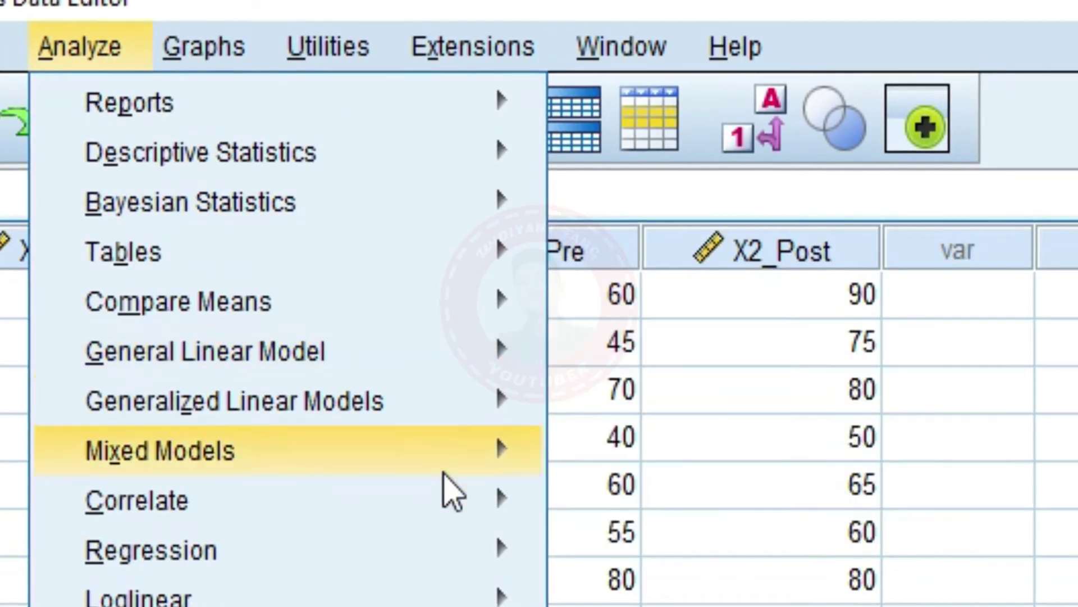
mouse_move(514, 308)
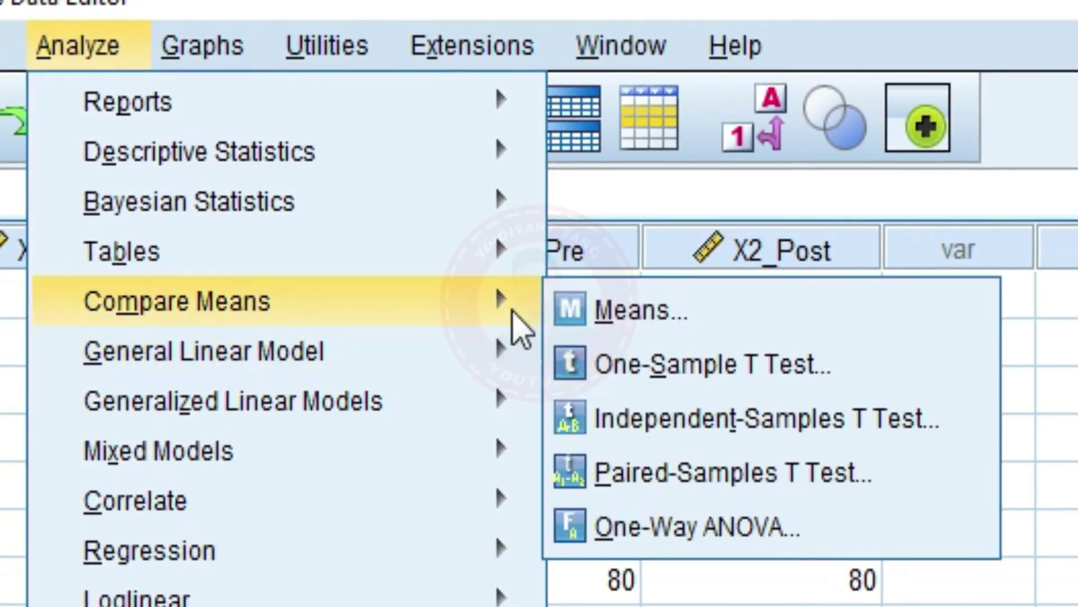
left_click(746, 475)
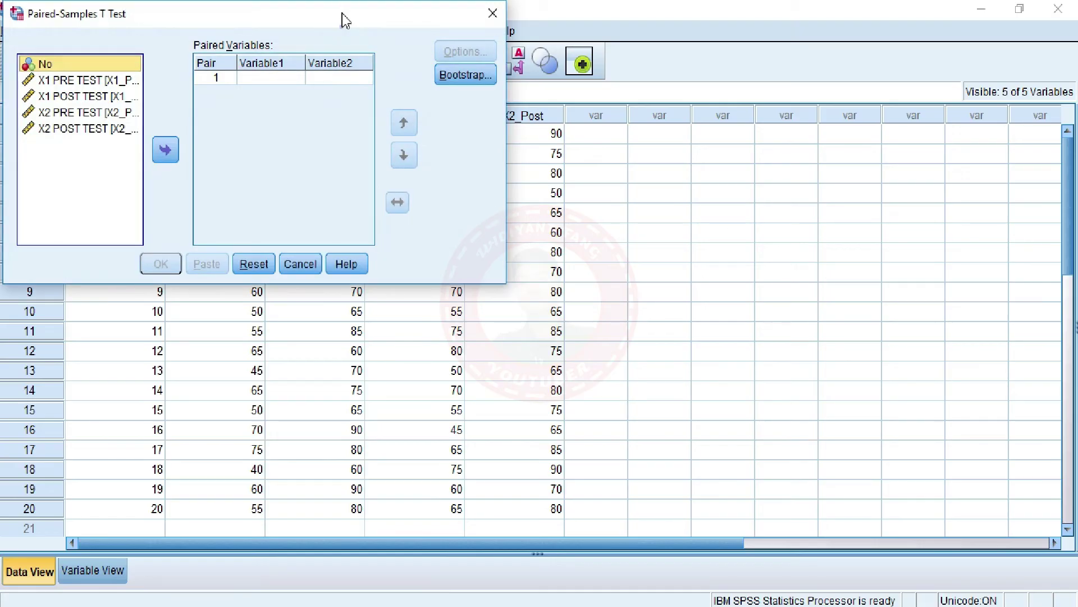
left_click_drag(342, 14, 721, 124)
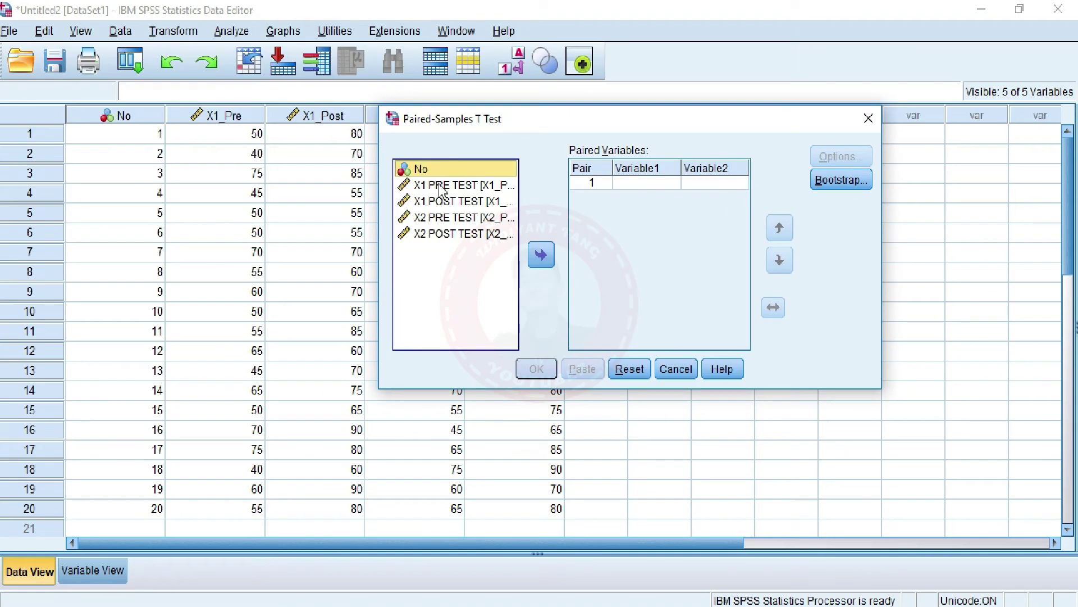
left_click(440, 190)
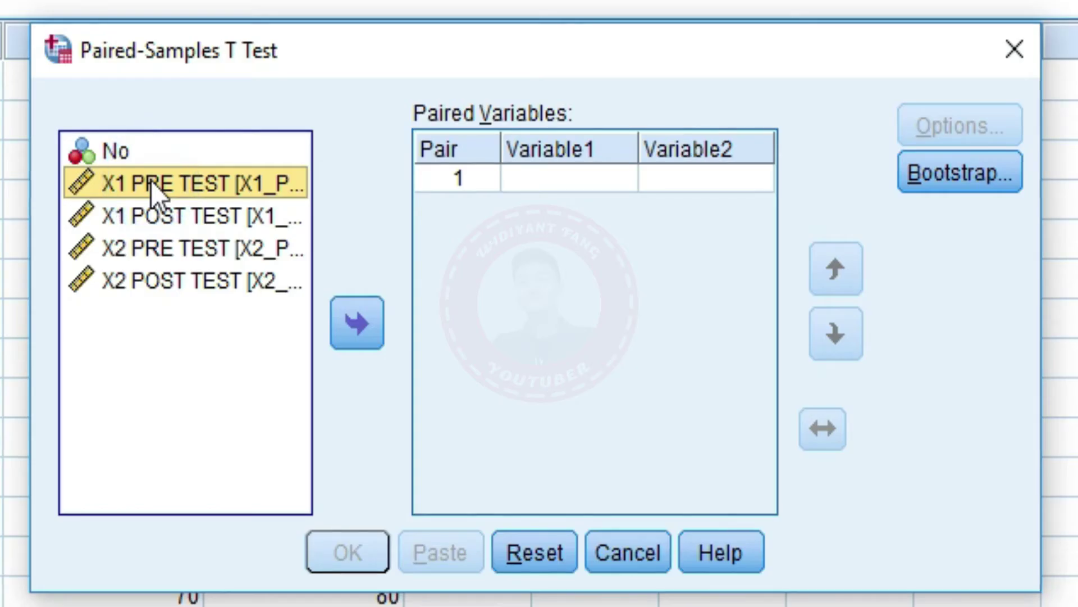
left_click(357, 324)
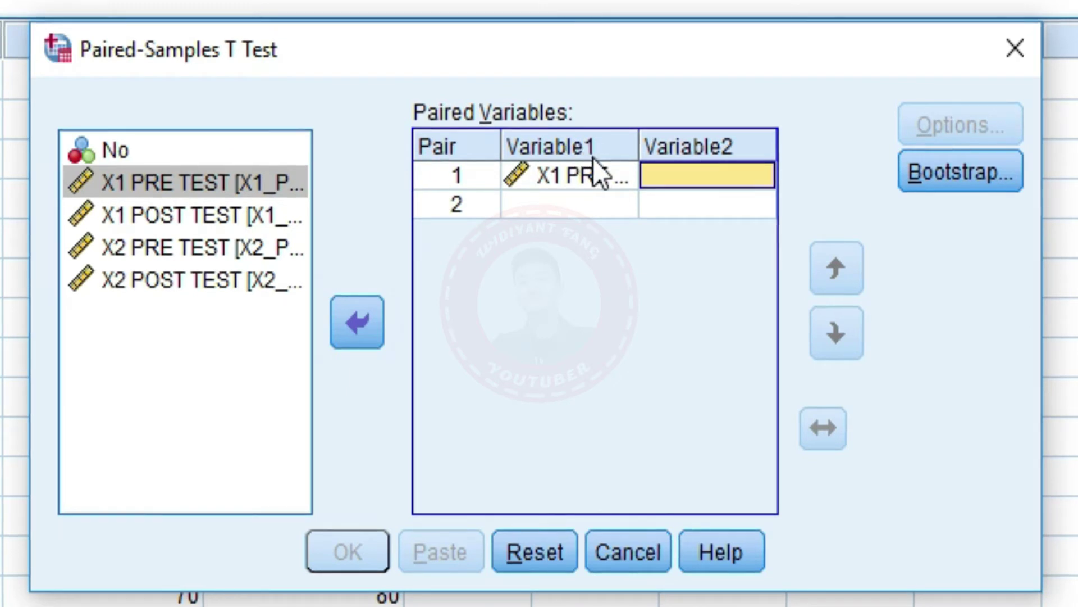
left_click(188, 216)
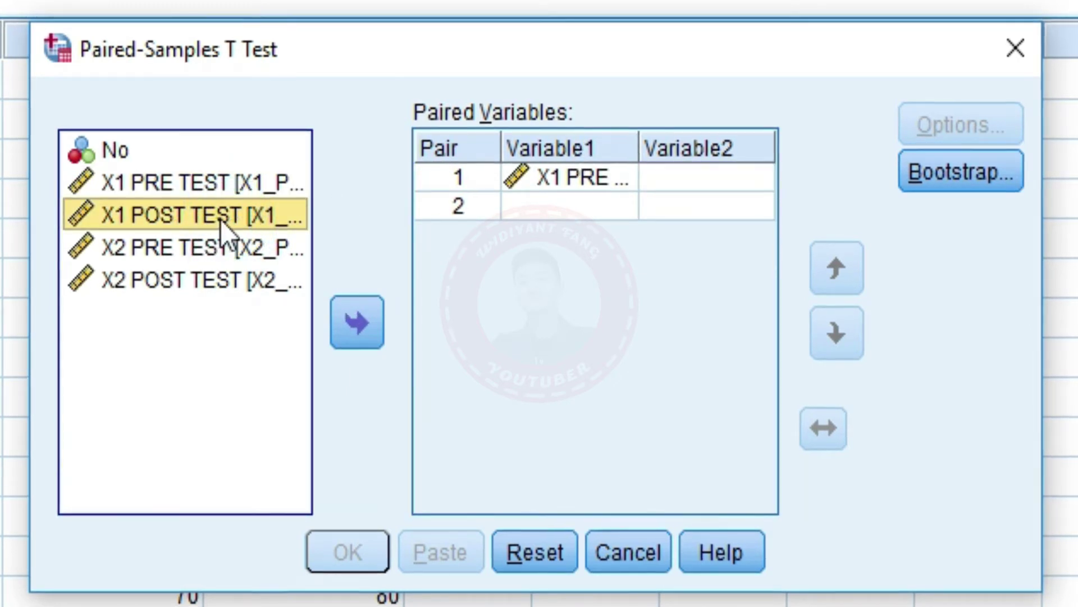
left_click(377, 323)
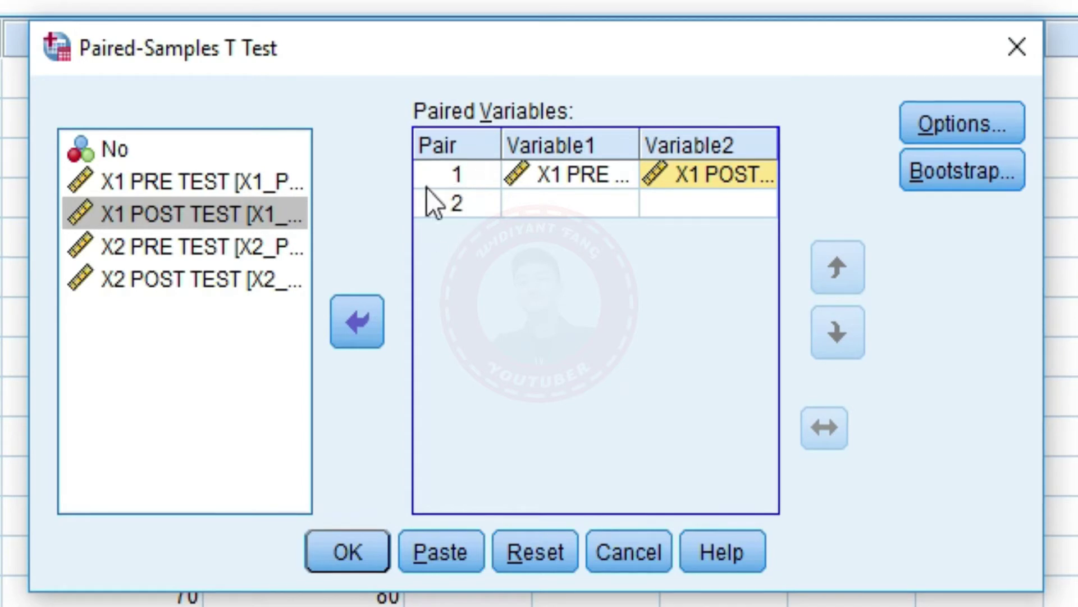
Add X2 PRE TEST and X2 POST TEST as the second pair and run the paired-samples t-test
left_click(217, 244)
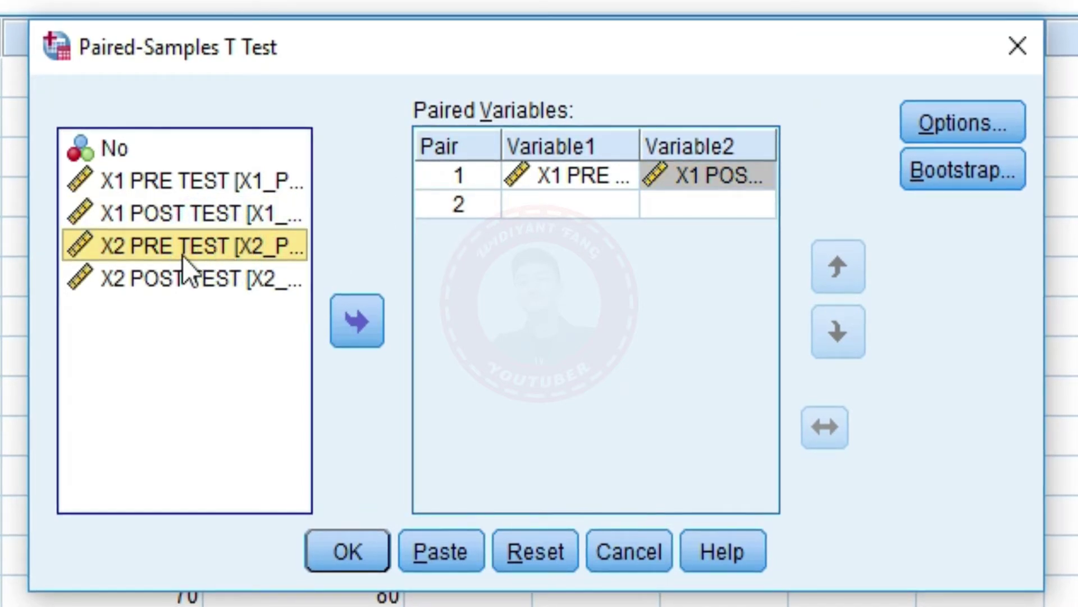
left_click(339, 323)
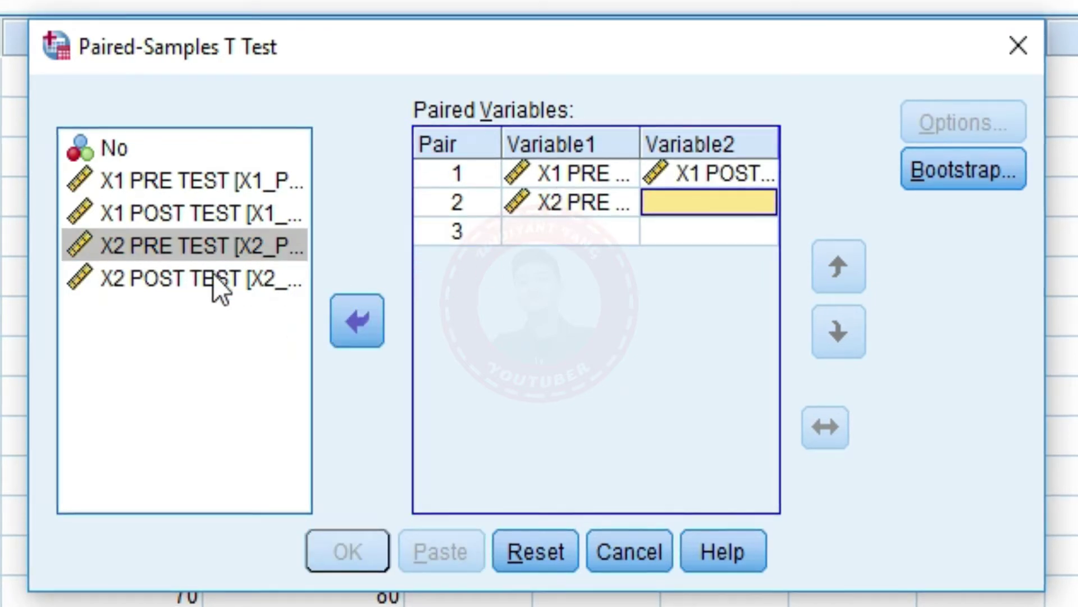
left_click(198, 279)
left_click(356, 326)
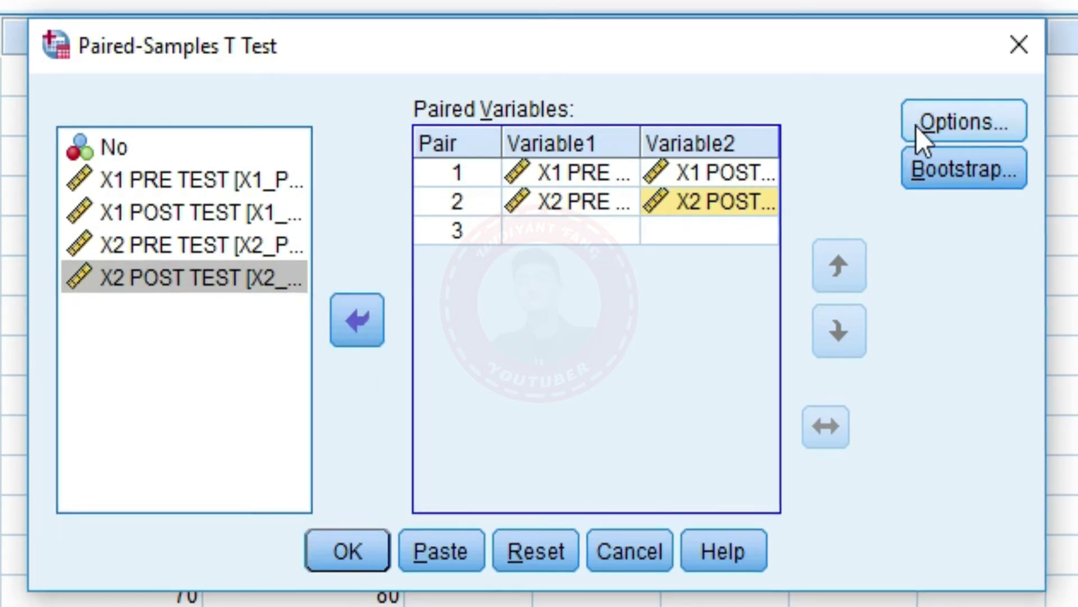
left_click(934, 135)
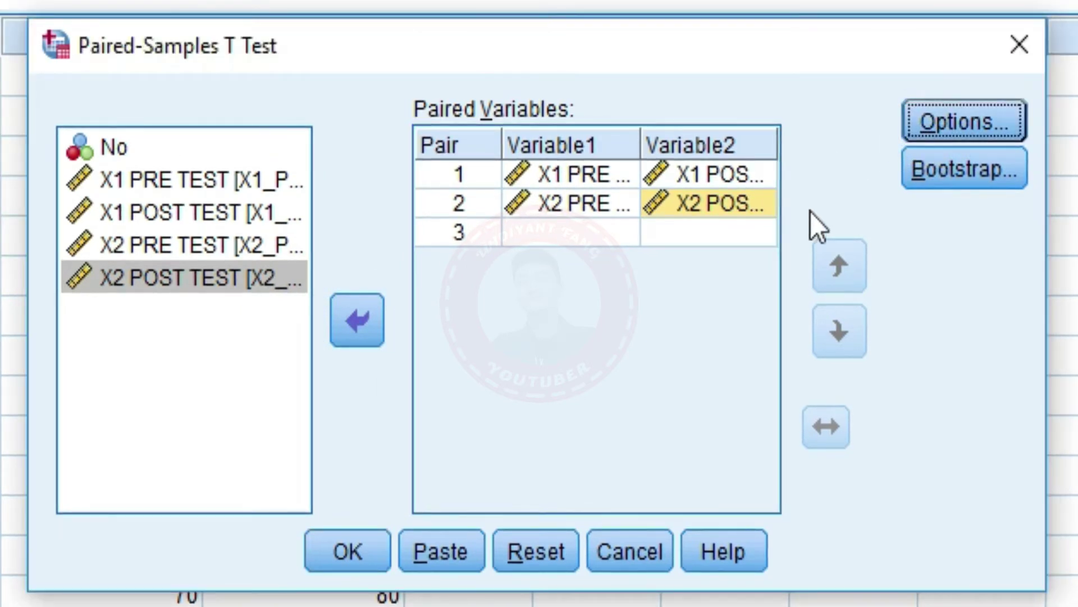
left_click(1, 233)
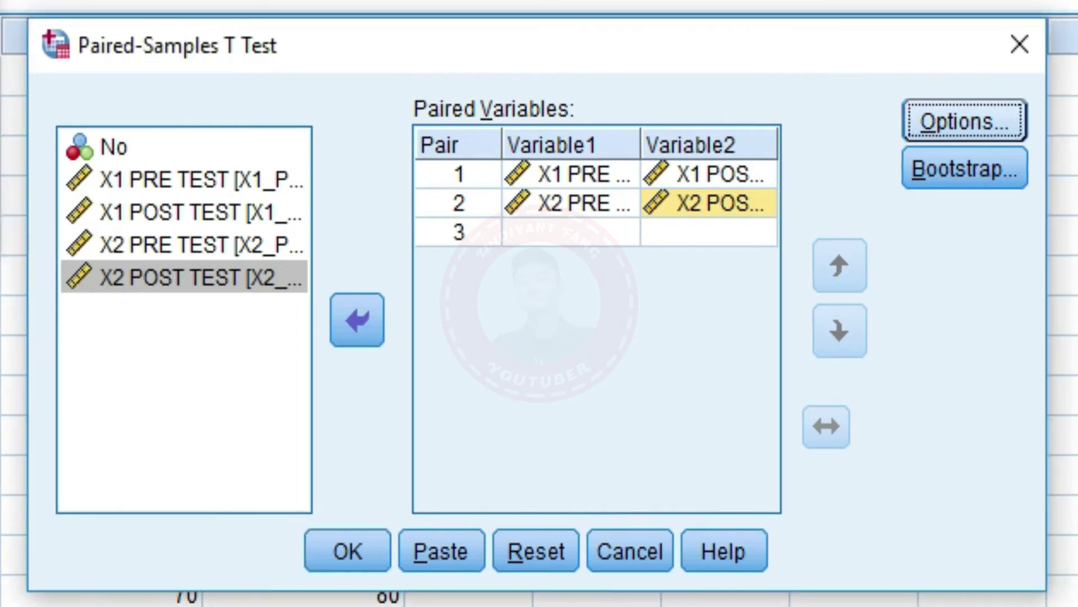
left_click(335, 561)
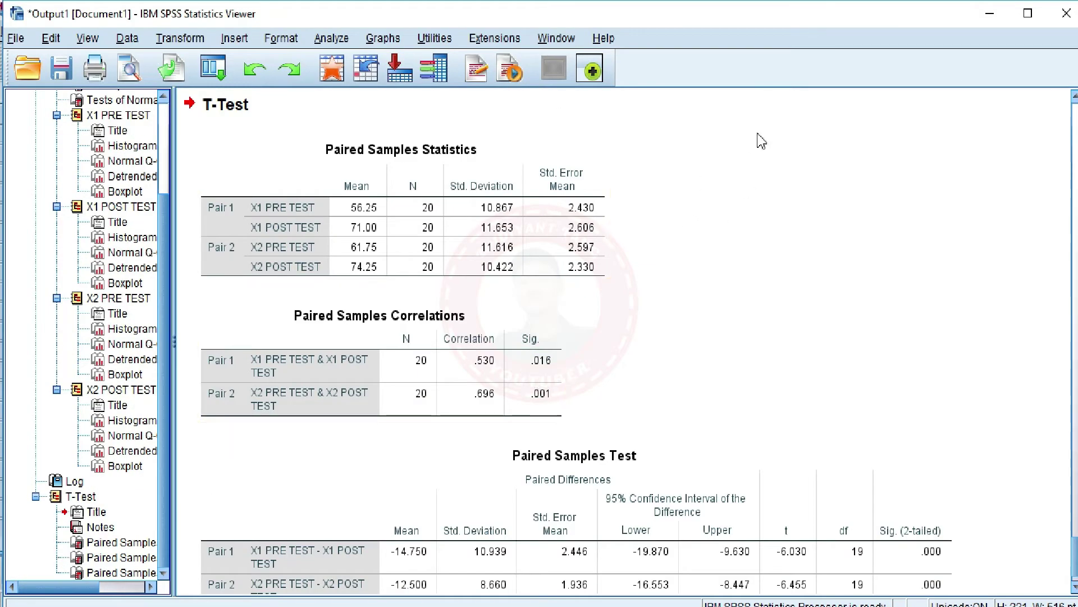
Examine the Paired Samples Statistics, Correlations and Test tables and look back at the earlier Explore plots in the output
left_click(460, 191)
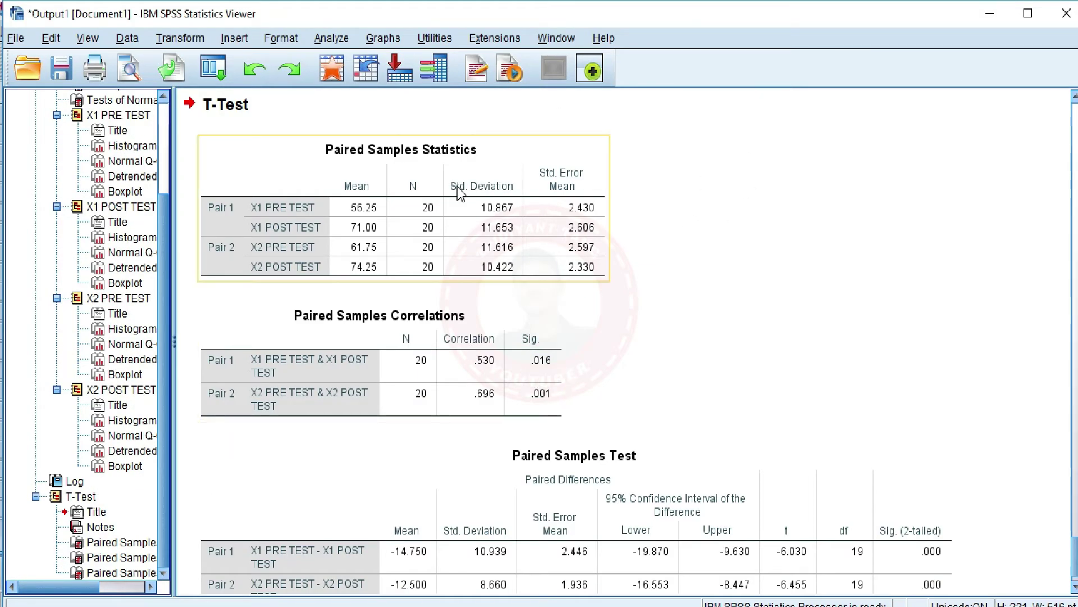
left_click(480, 342)
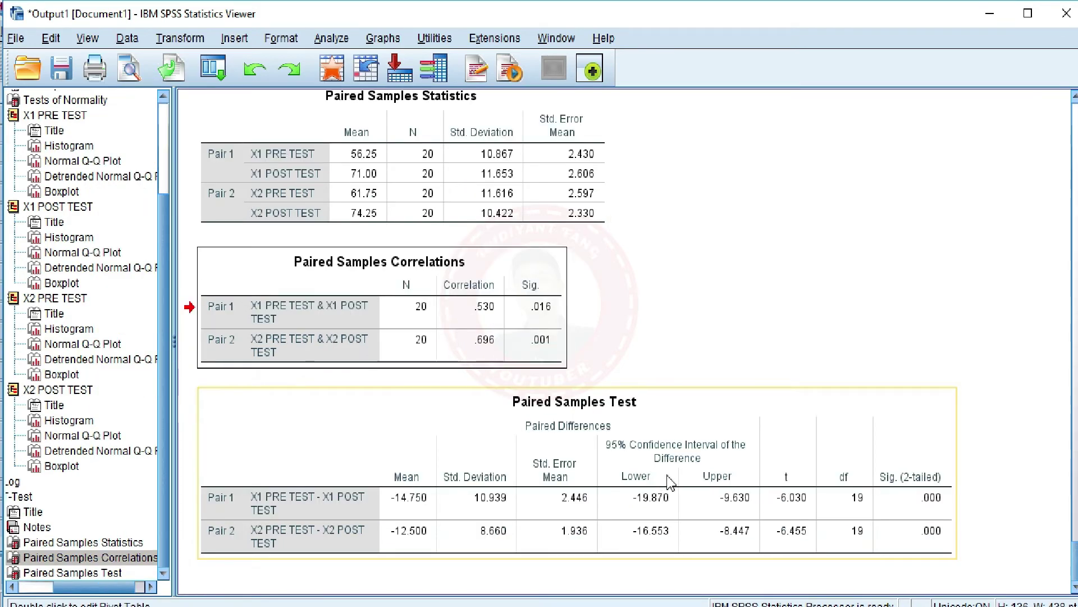
scroll(594, 466, "up", 5)
scroll(594, 466, "down", 3)
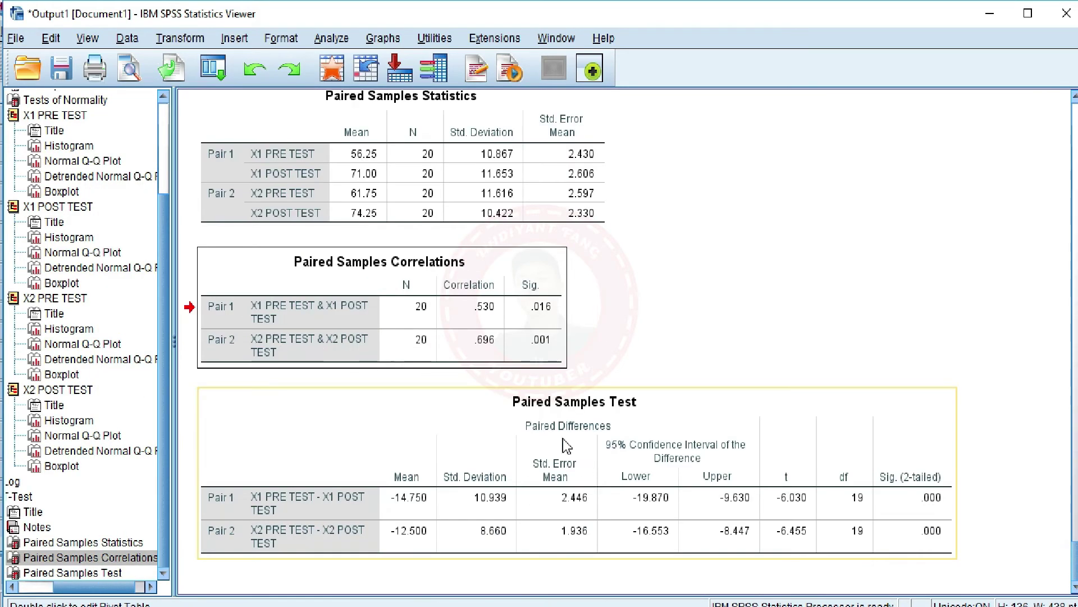
scroll(550, 460, "up", 9)
scroll(529, 446, "up", 8)
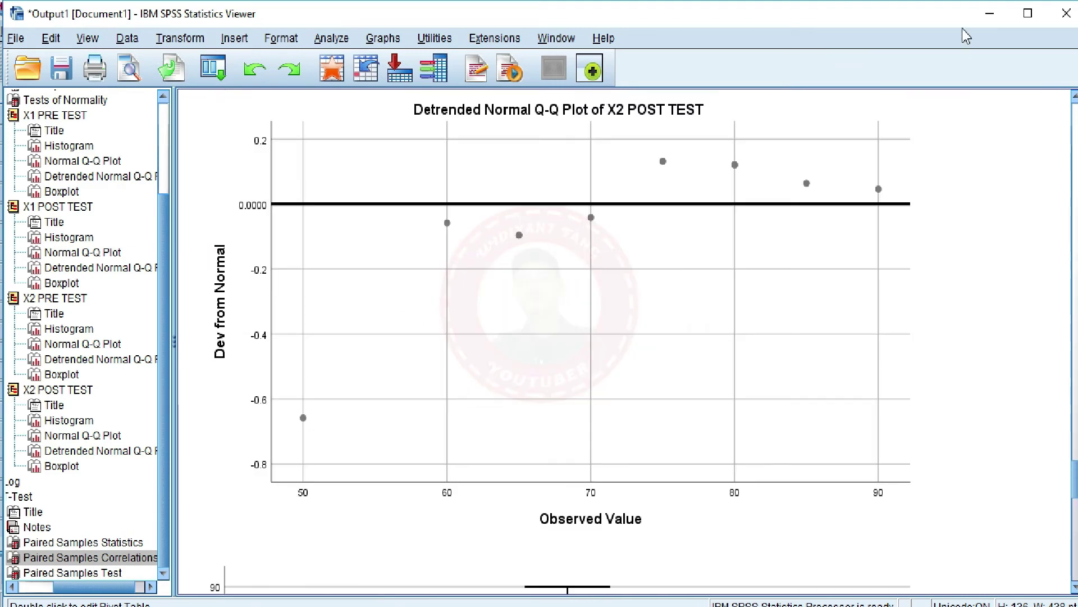